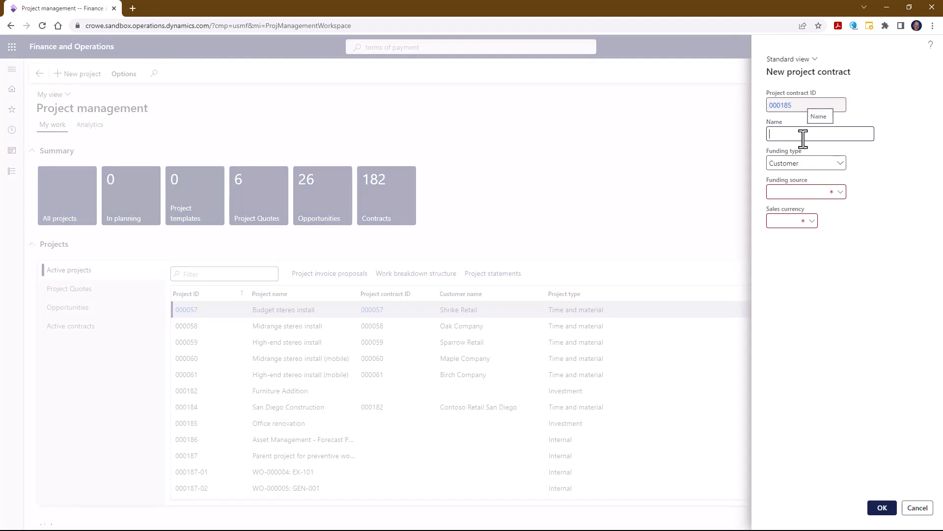
Step: Create a project contract named "Large customer order" with Desert Wholesales as the customer funding source
type("Large customer order")
key("Tab")
left_click(841, 193)
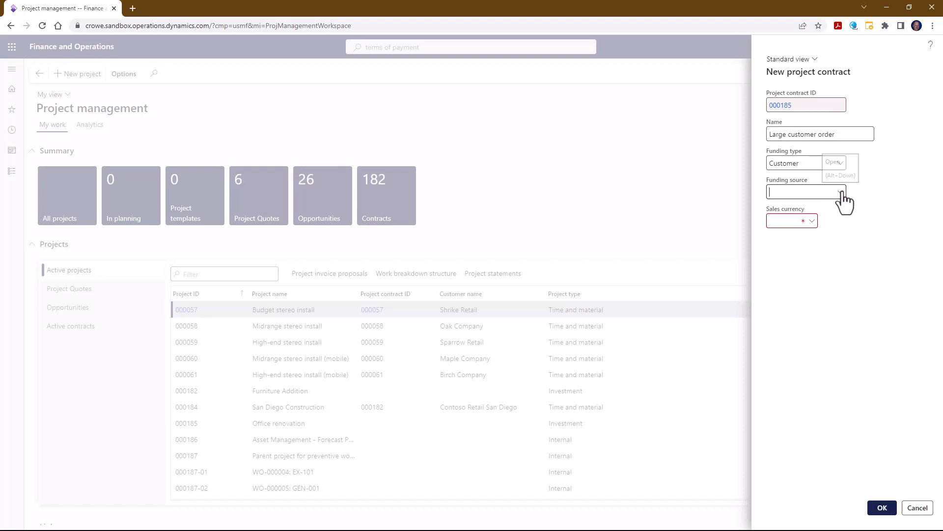
scroll(721, 273, "down", 1)
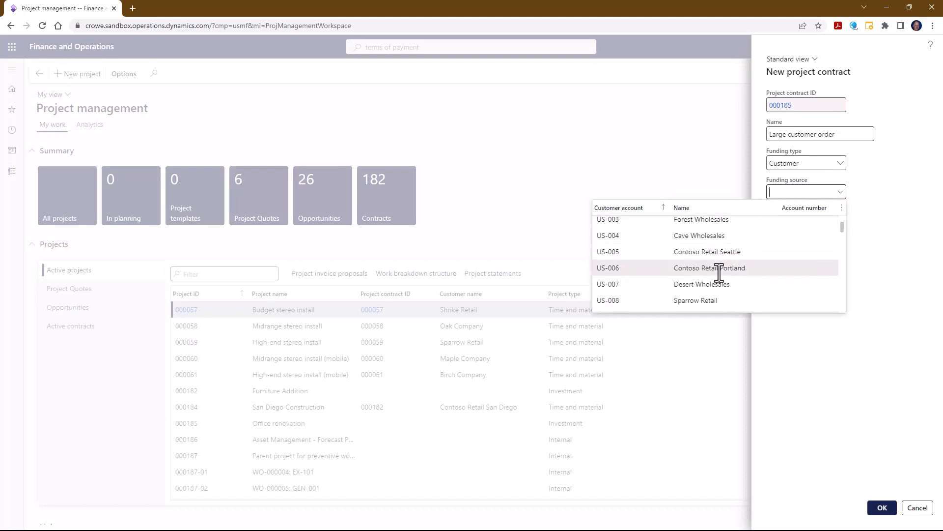
left_click(680, 284)
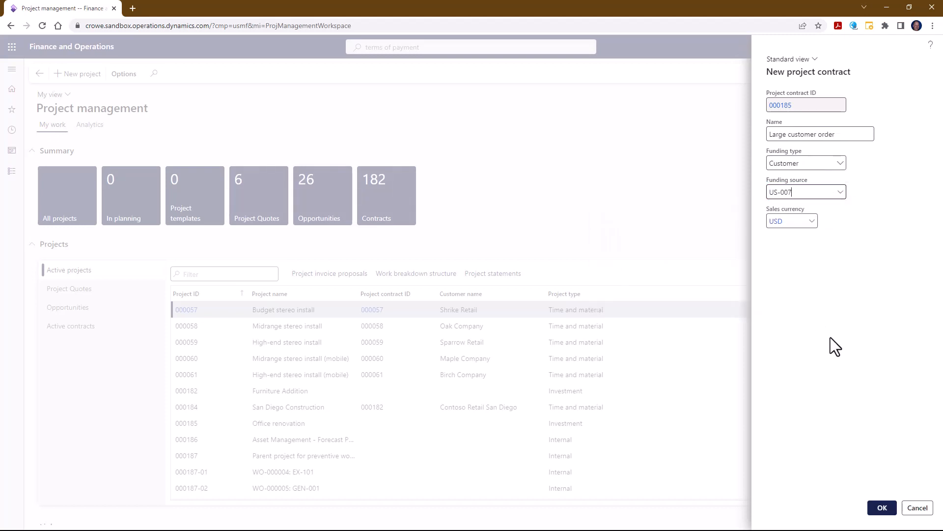
left_click(883, 510)
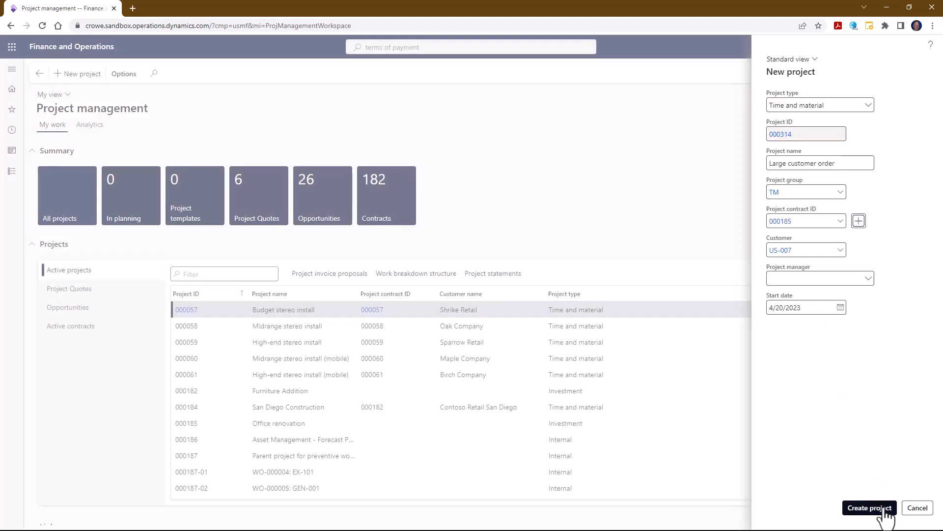
Step: Assign the employee as project manager on the new time and material project and create the project
left_click(842, 278)
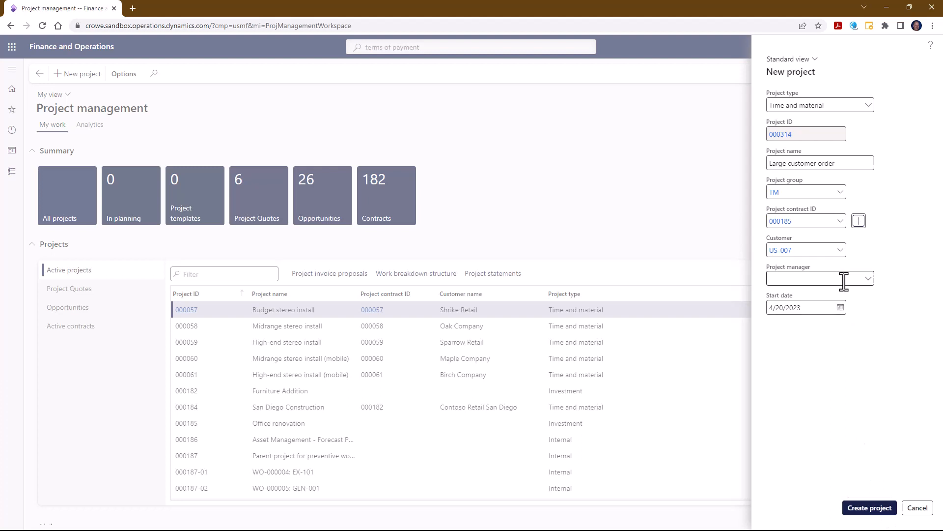
type("dan jum")
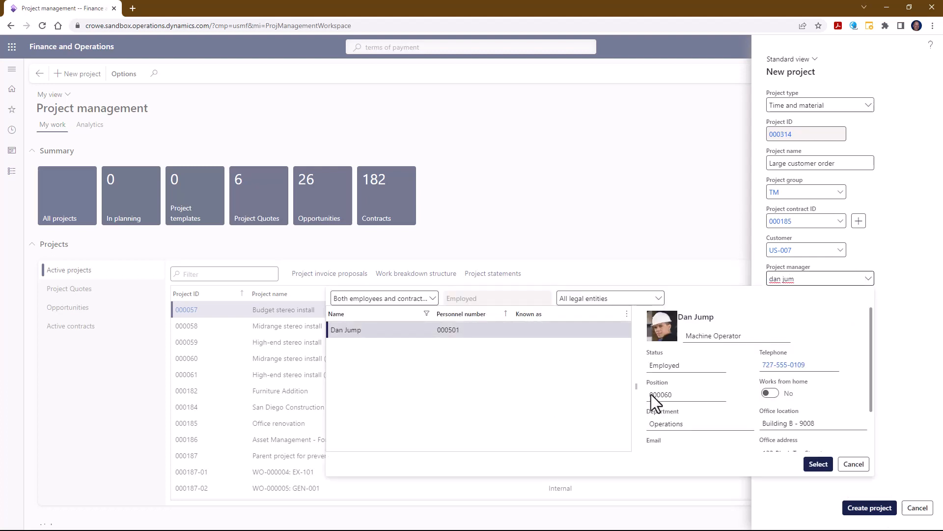
left_click(818, 463)
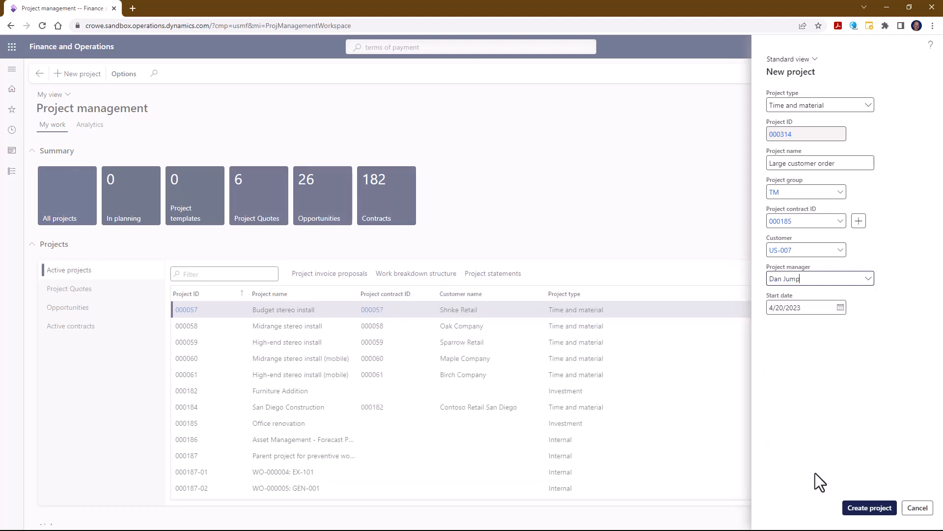
left_click(861, 511)
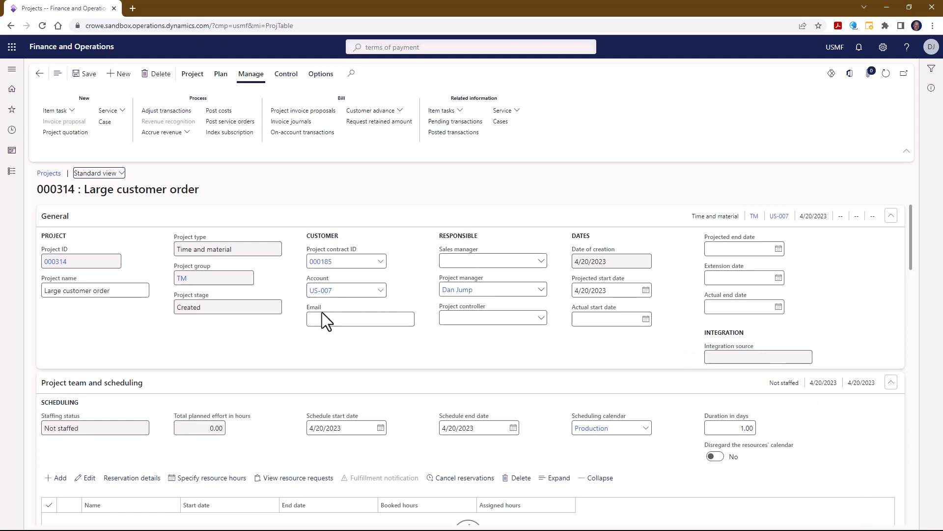
scroll(443, 393, "down", 1)
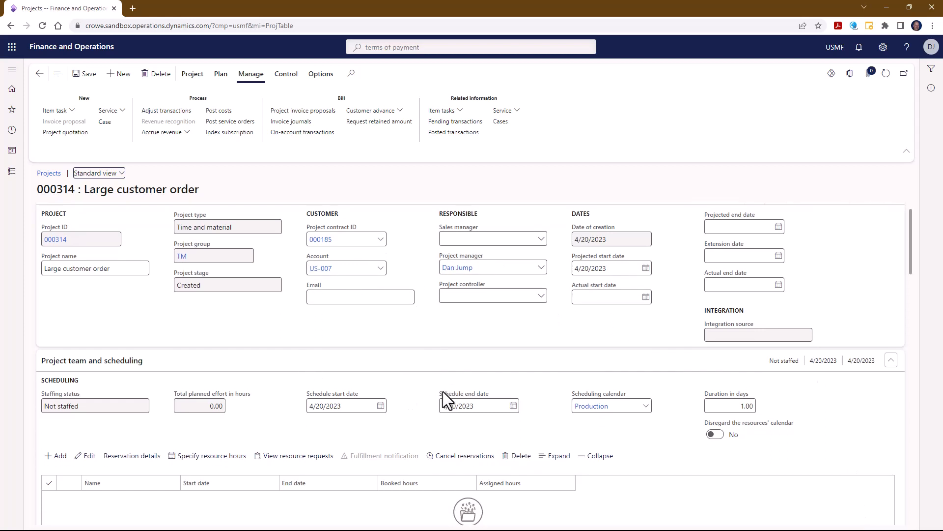
scroll(509, 419, "down", 1)
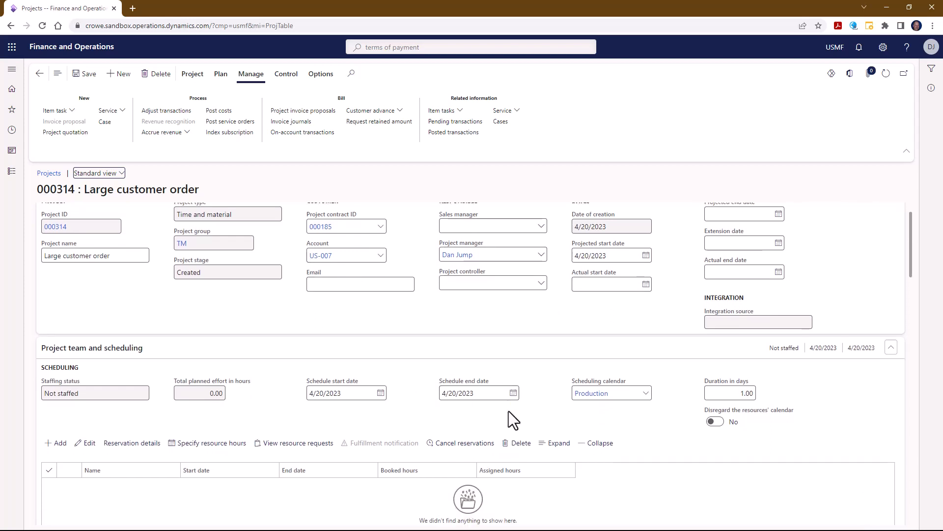
scroll(509, 411, "down", 2)
scroll(509, 411, "up", 3)
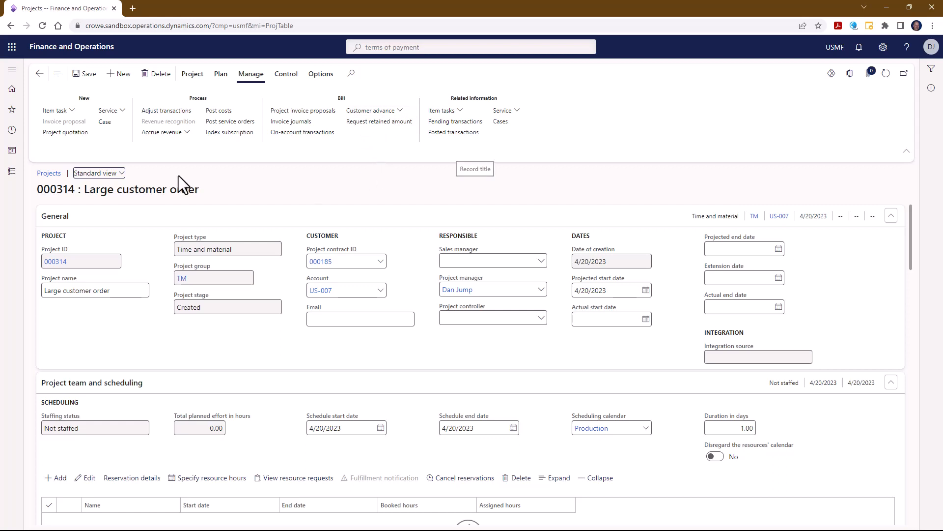
Step: Try to create a sales order item task for the project with site 1 and warehouse 11, and return to the project
left_click(71, 111)
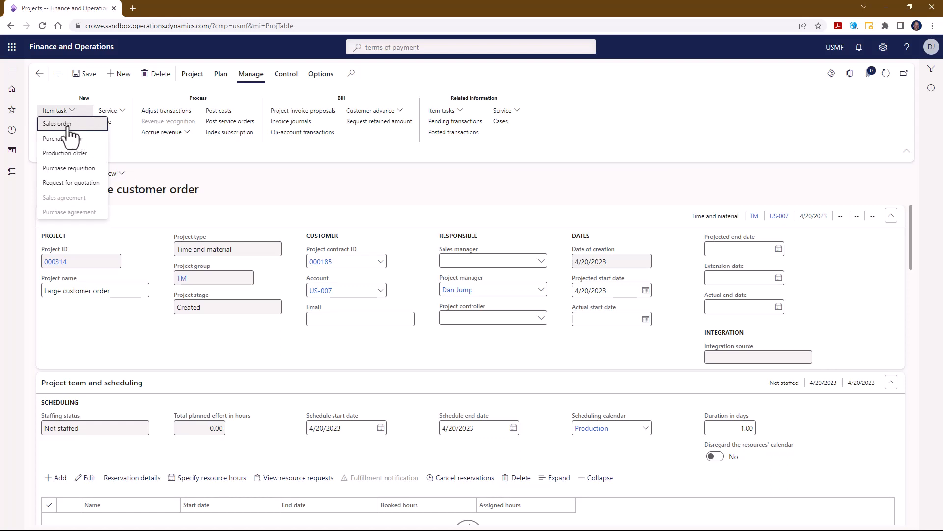
left_click(63, 138)
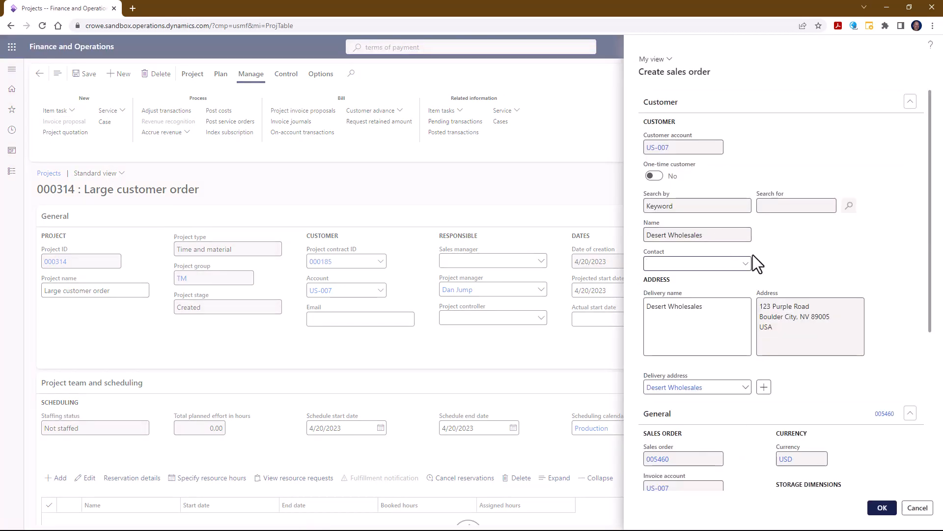
scroll(777, 217, "down", 1)
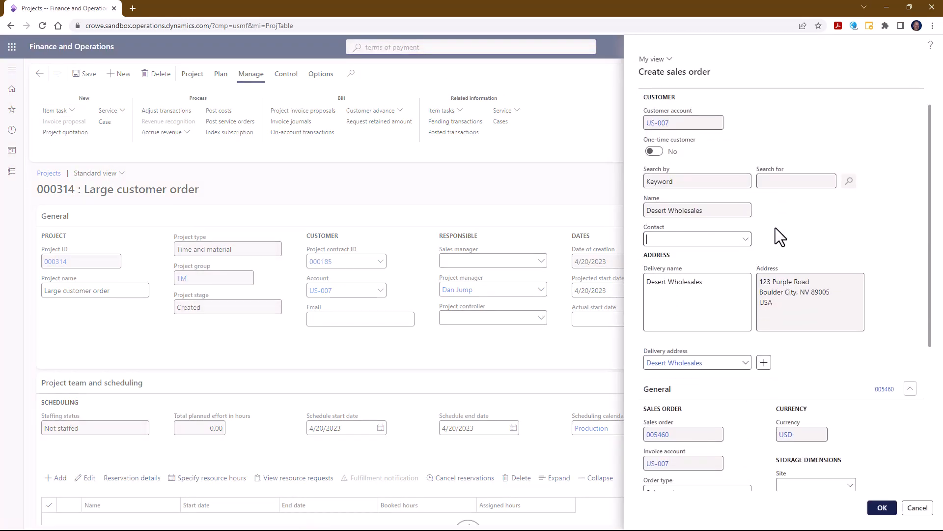
scroll(775, 228, "down", 5)
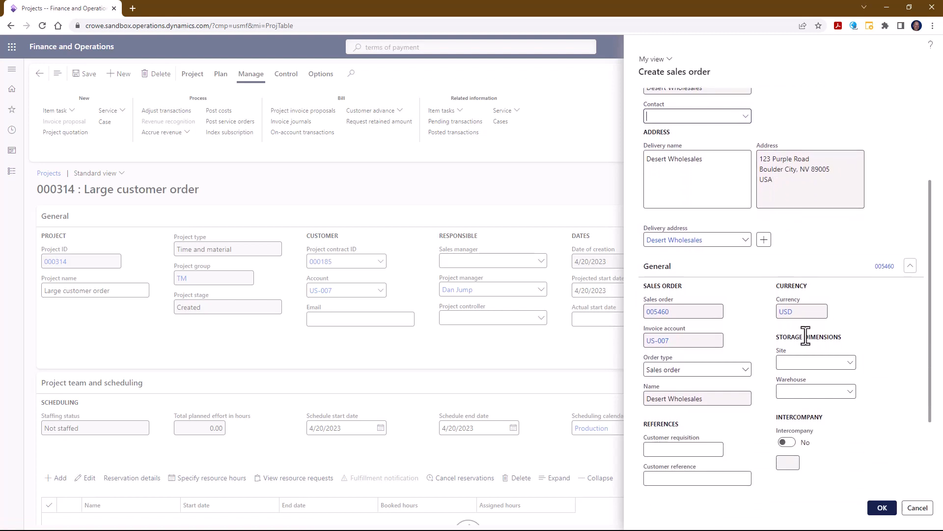
left_click(814, 362)
type("1")
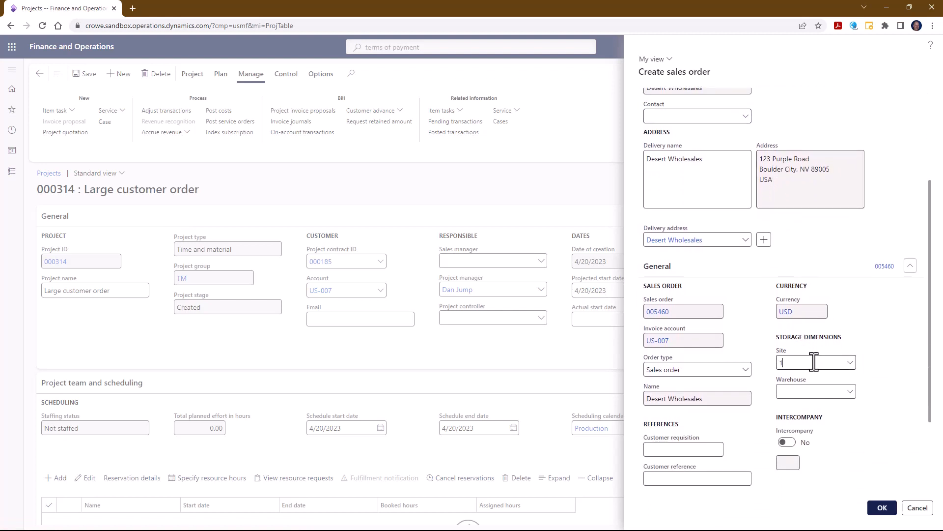
key("Tab")
type("11")
key("Tab")
scroll(707, 356, "down", 2)
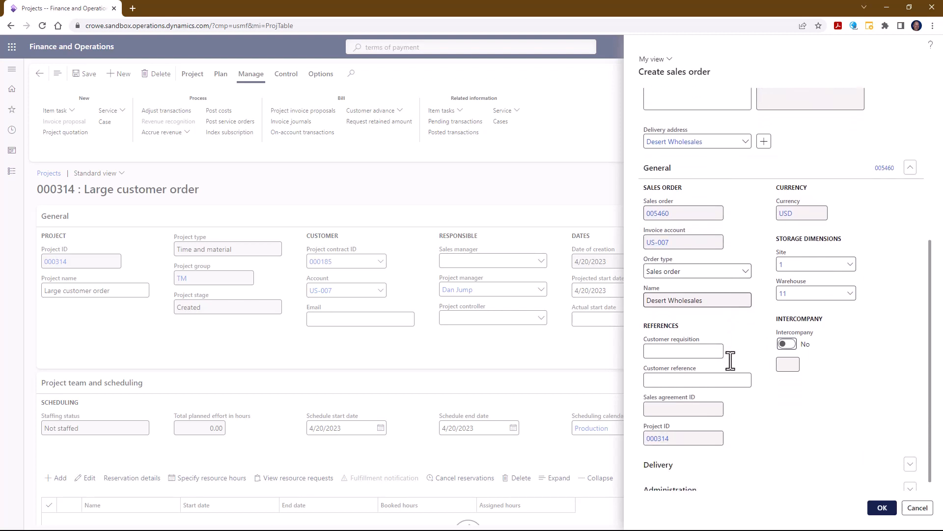
scroll(747, 367, "up", 5)
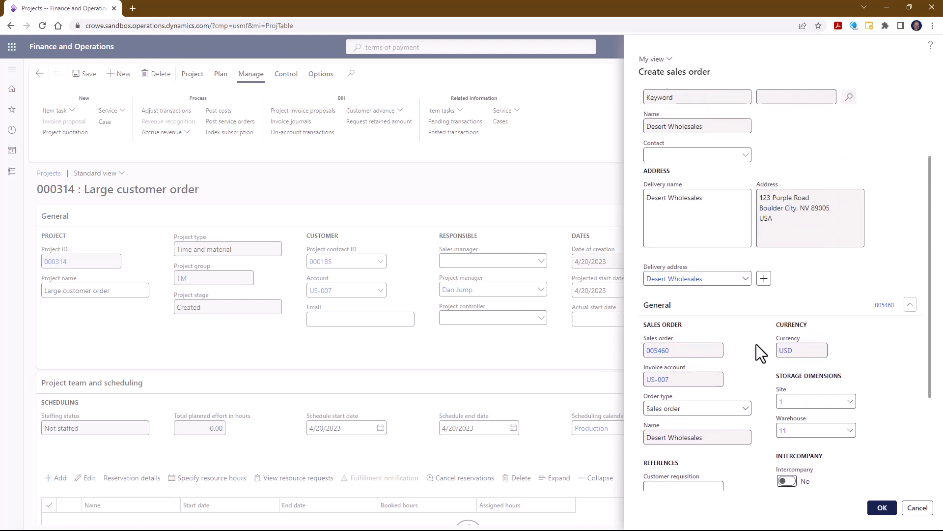
left_click(882, 511)
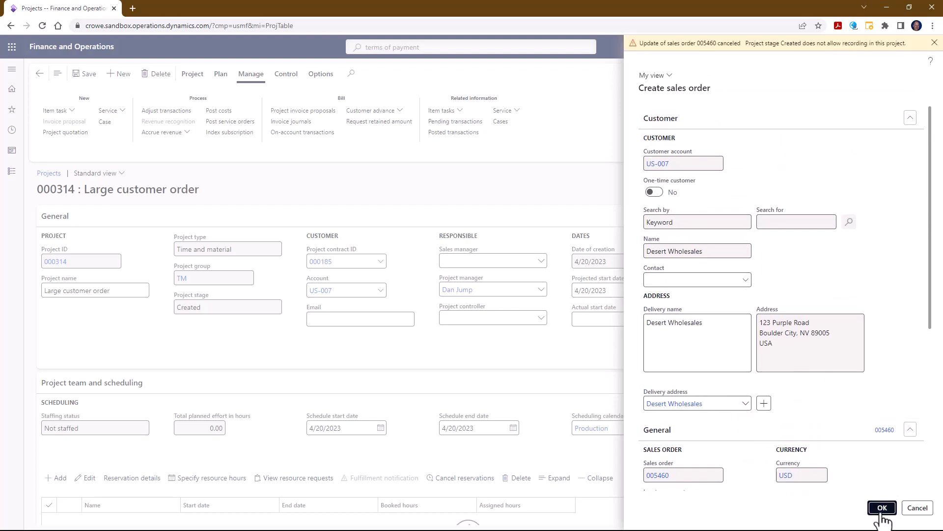
left_click(913, 509)
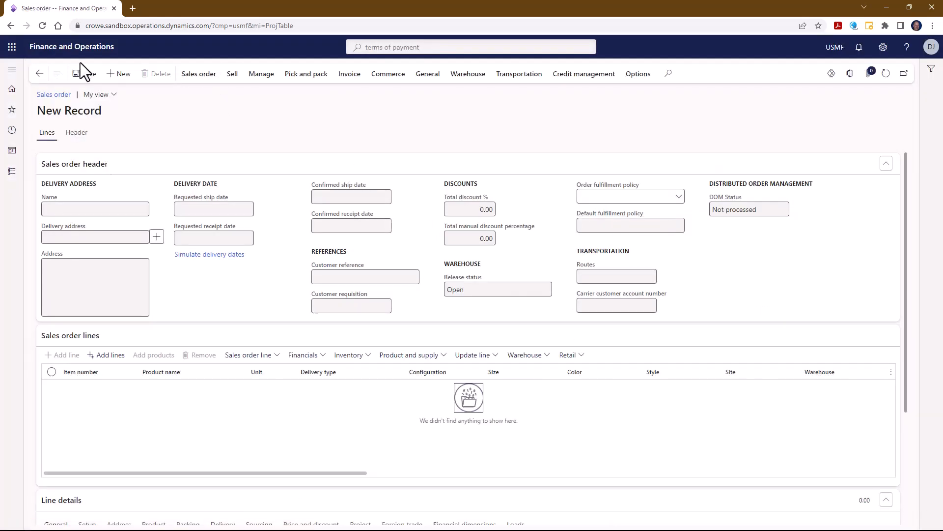
left_click(43, 75)
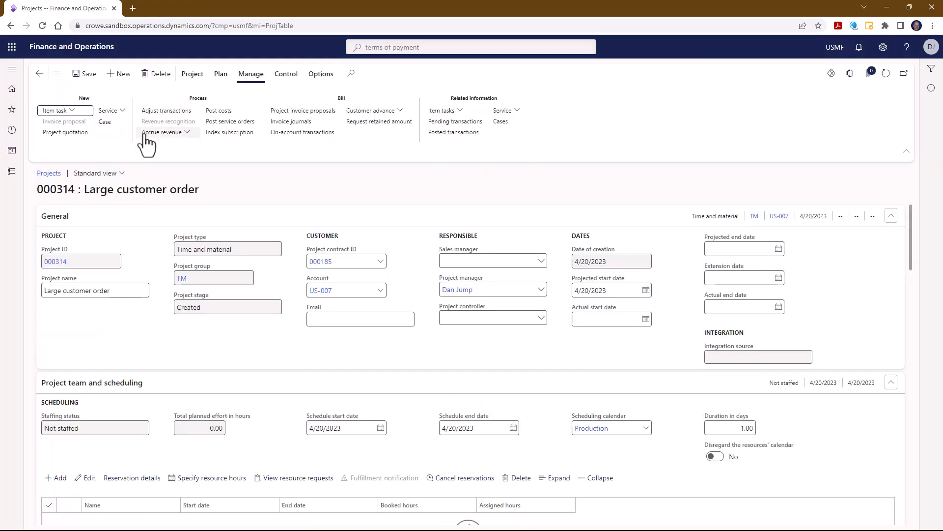
Step: Change the Large customer order project's stage to In process
left_click(193, 74)
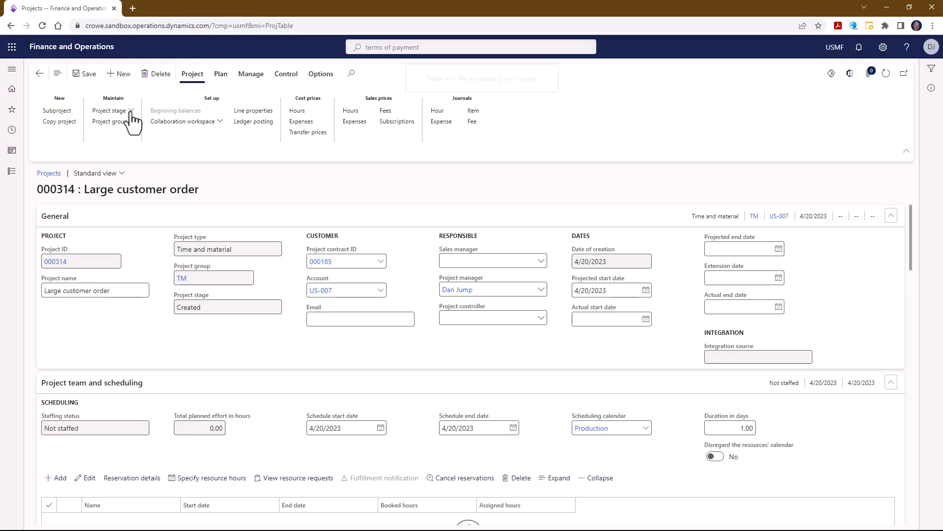
left_click(120, 111)
left_click(117, 139)
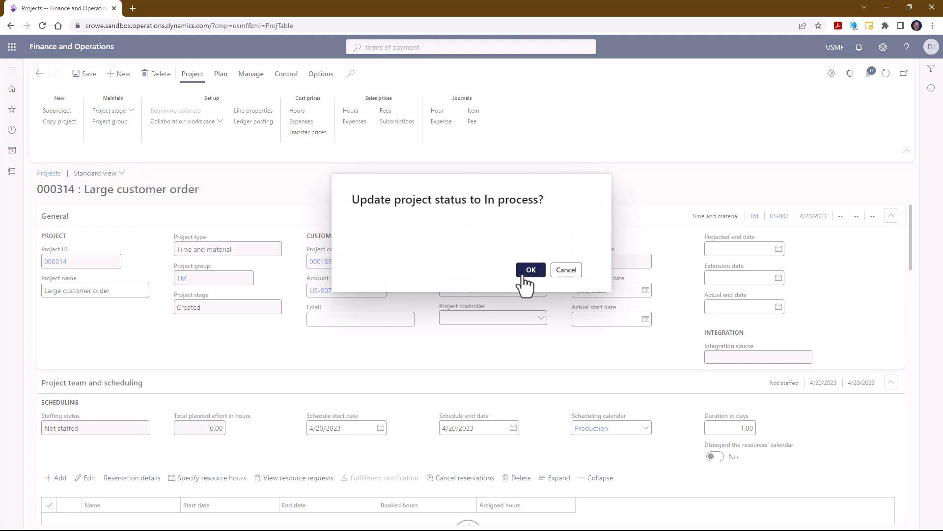
left_click(524, 277)
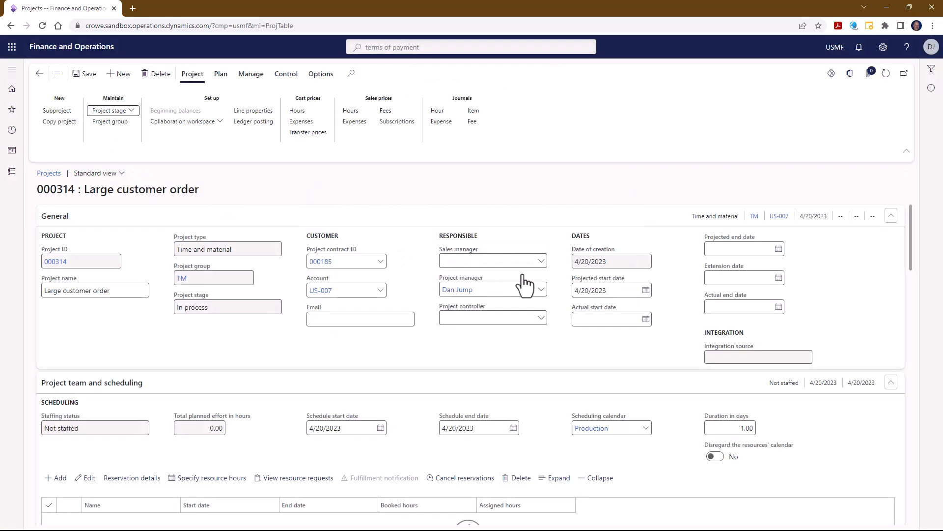
Step: Create a sales order item task from the project with site 1 and warehouse 11
left_click(248, 78)
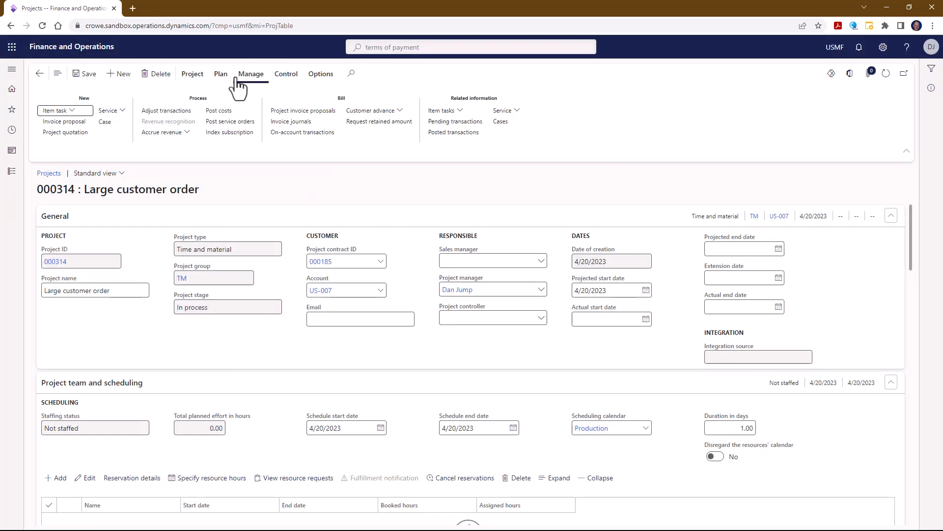
left_click(74, 110)
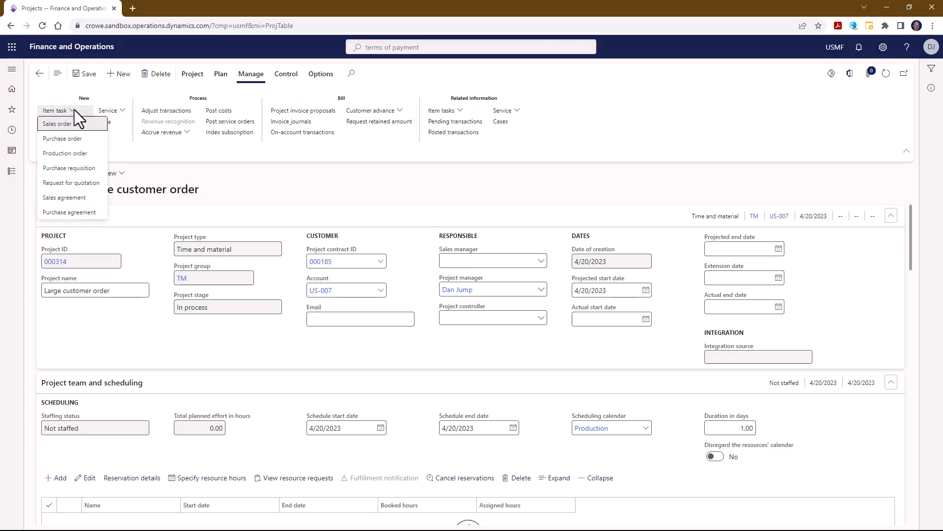
left_click(67, 125)
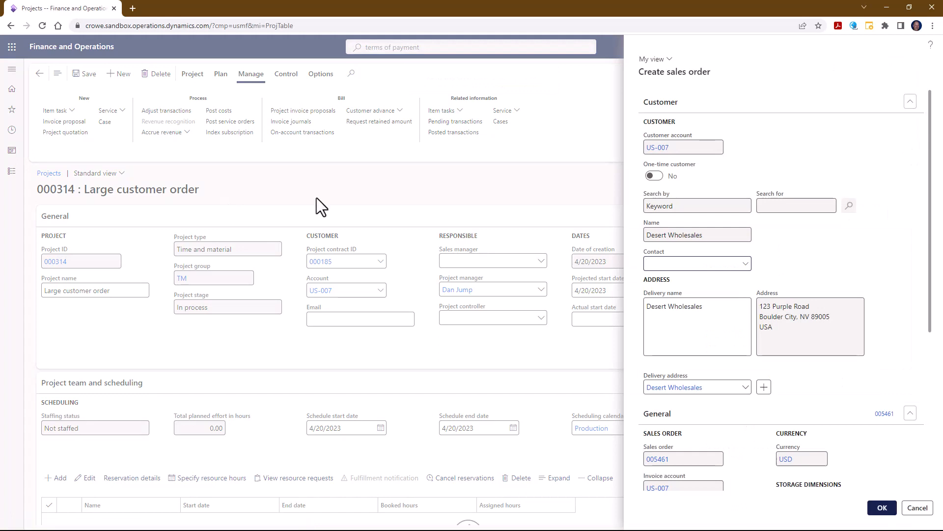
scroll(810, 443, "down", 3)
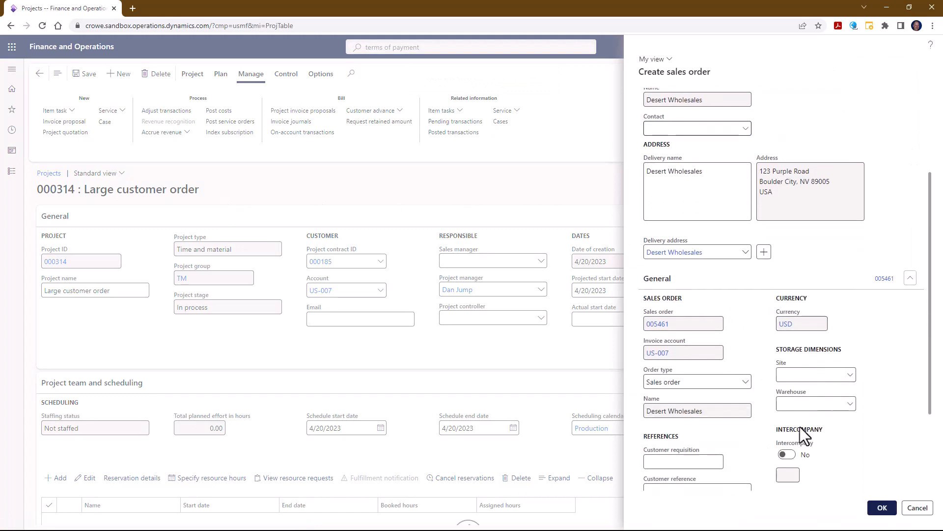
left_click(798, 375)
type("1")
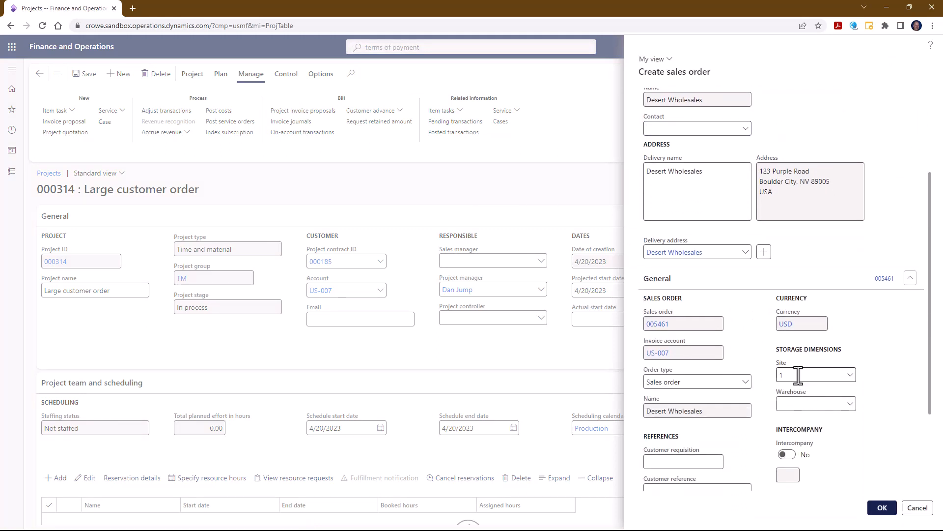
key("Tab")
type("11")
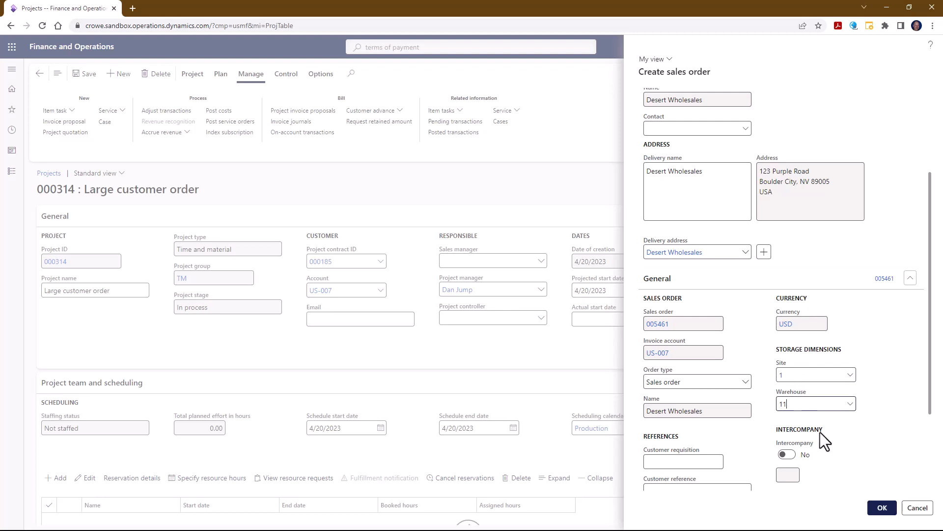
left_click(882, 509)
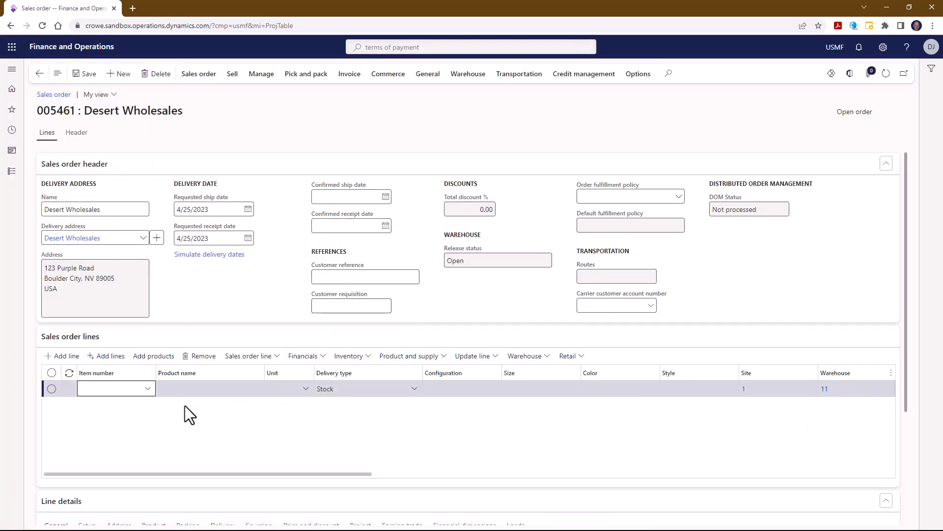
Step: Enter item C1111 on the first sales order line
type("c1111")
key("Tab")
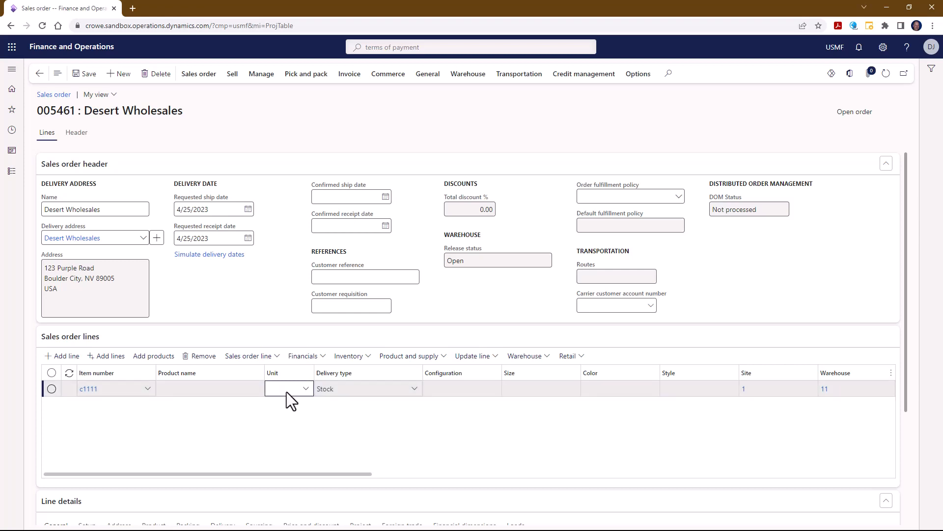
left_click(236, 388)
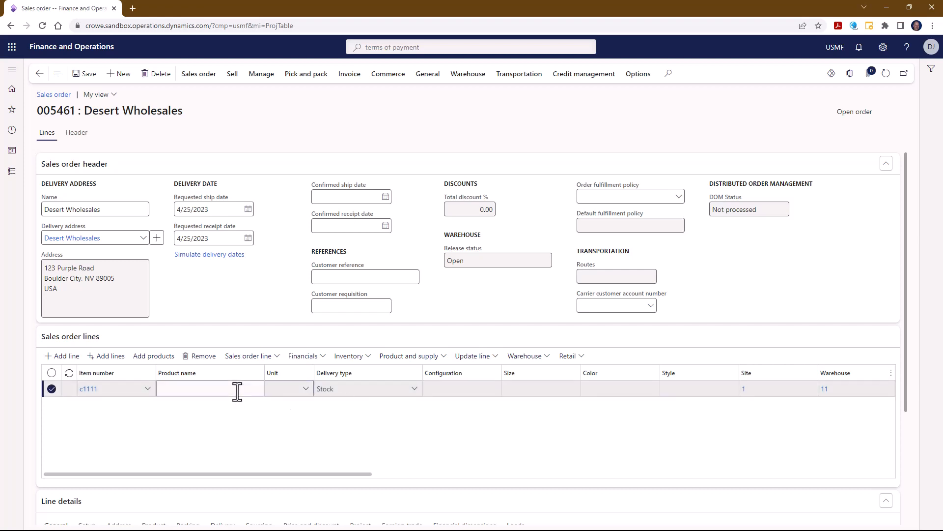
left_click(284, 388)
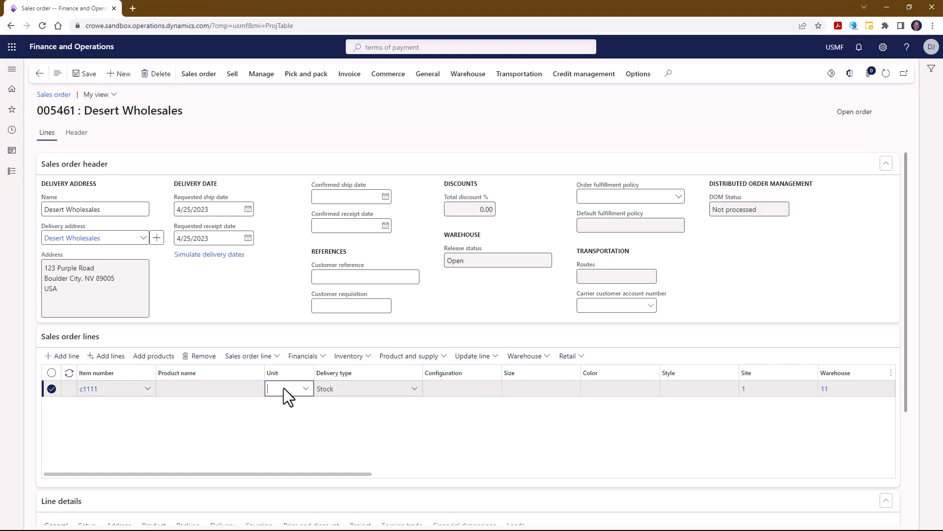
key("Tab")
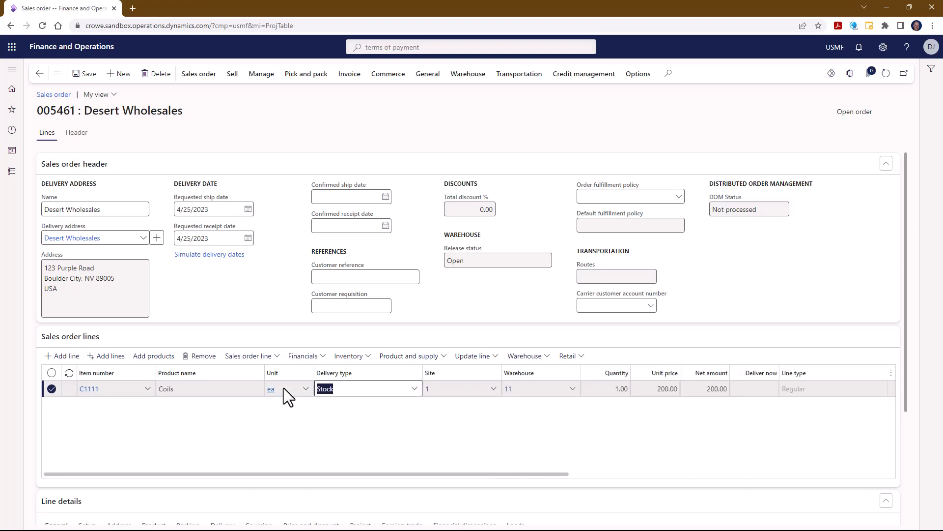
Step: Set the C1111 sales order line to a quantity of 6000 and a unit price of 162.50
key("Tab")
key("Tab")
key("Tab")
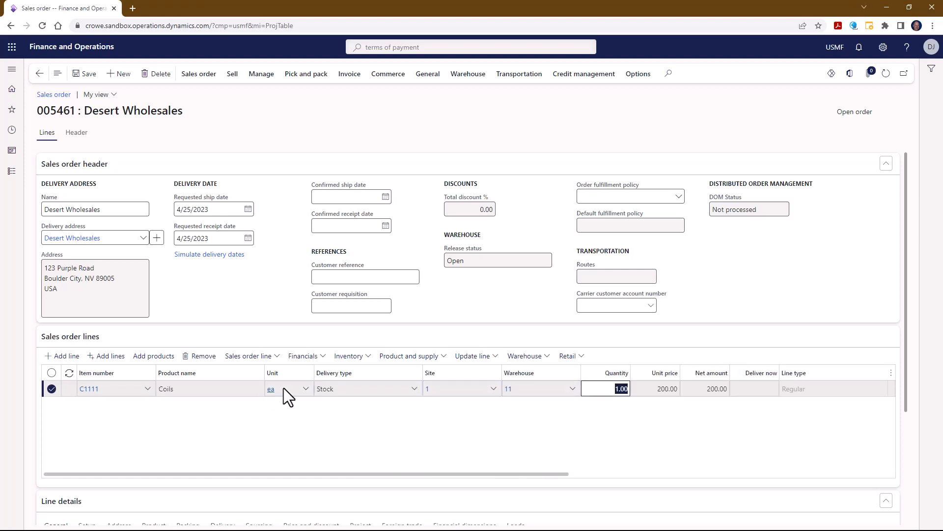
type("6000")
key("Tab")
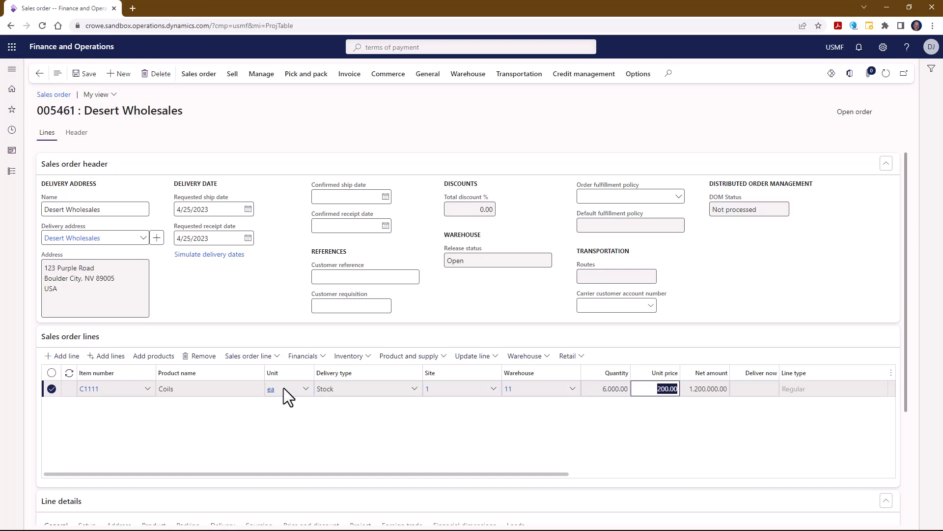
type("162.50")
key("Tab")
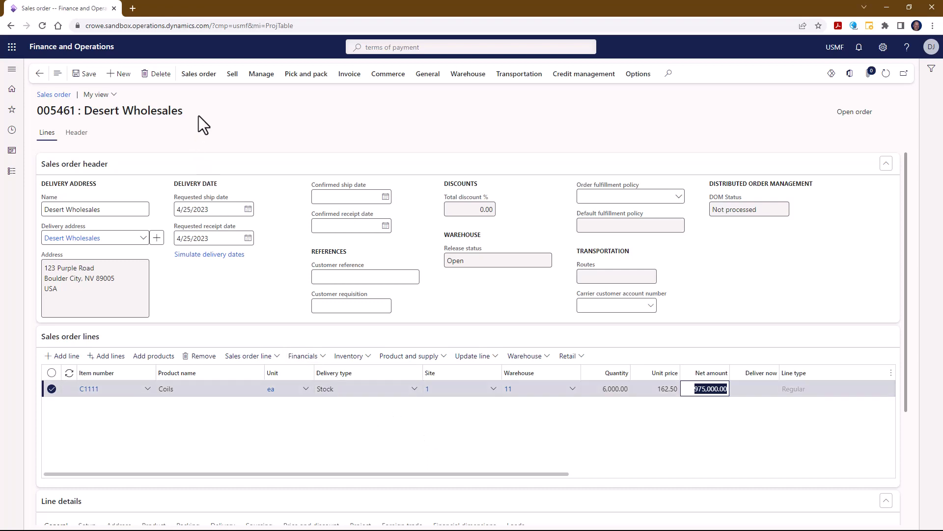
Step: Open the sales order's header charges and choose the FREIGHT charges code on the new charge line
left_click(203, 81)
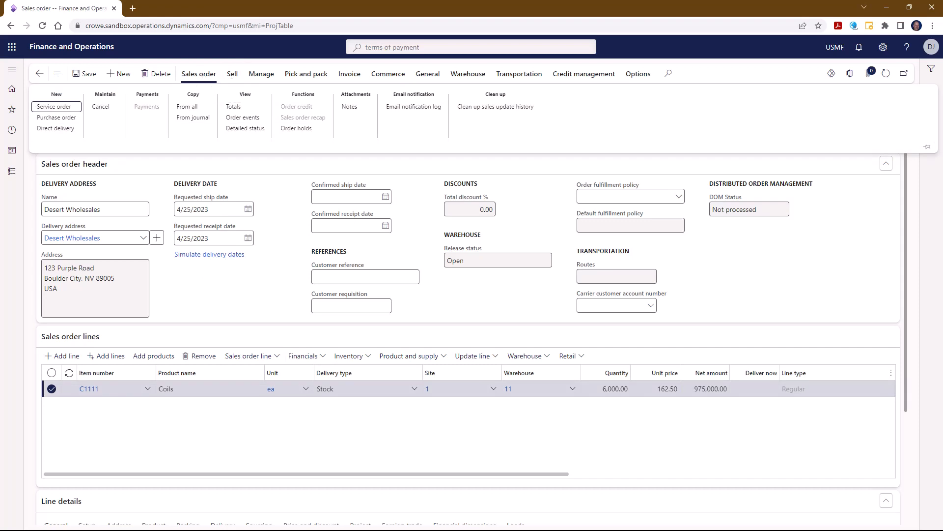
left_click(232, 75)
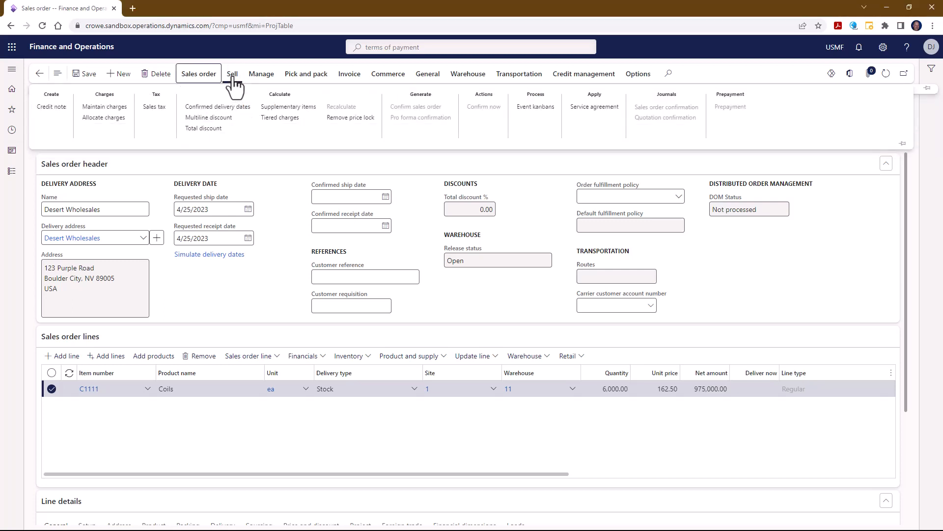
left_click(112, 108)
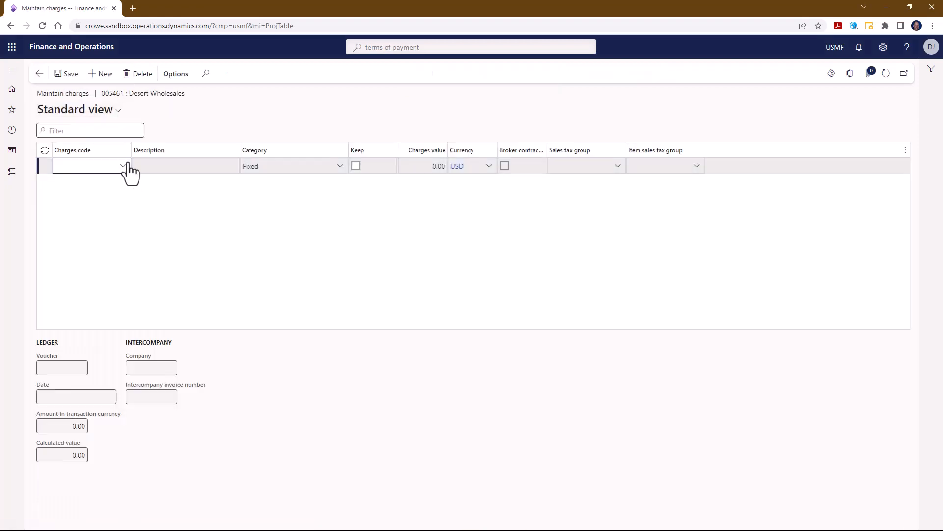
left_click(124, 167)
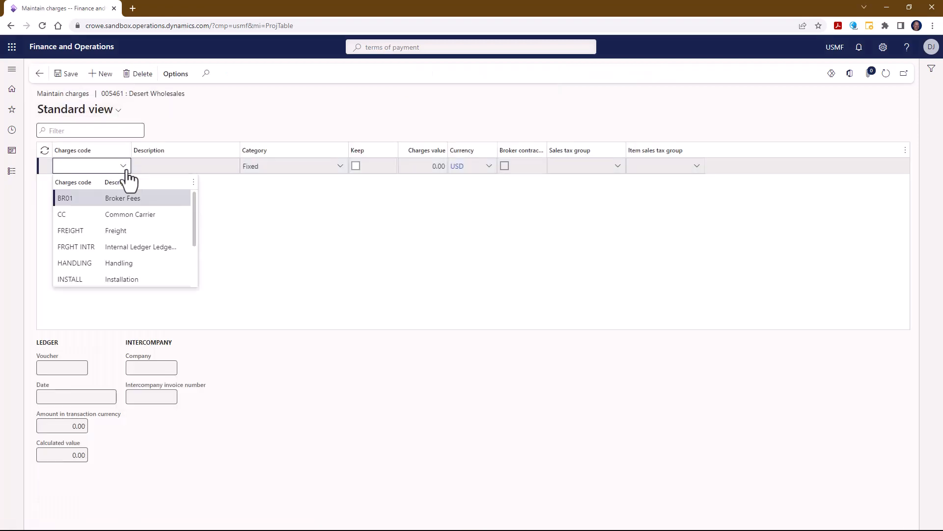
left_click(132, 231)
Step: Set the freight charge's value to 2,548.87, save the charge and return to the sales order
key("Tab")
key("Tab")
key("Tab")
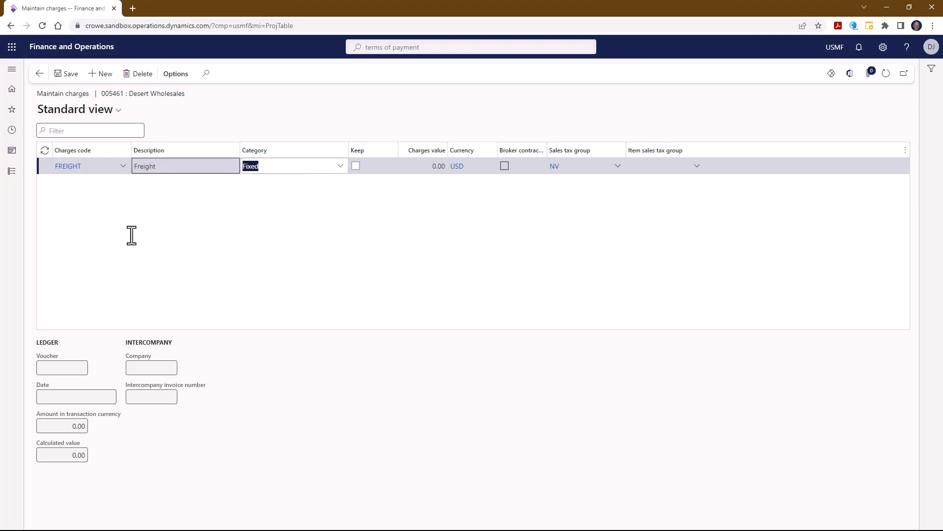
key("Tab")
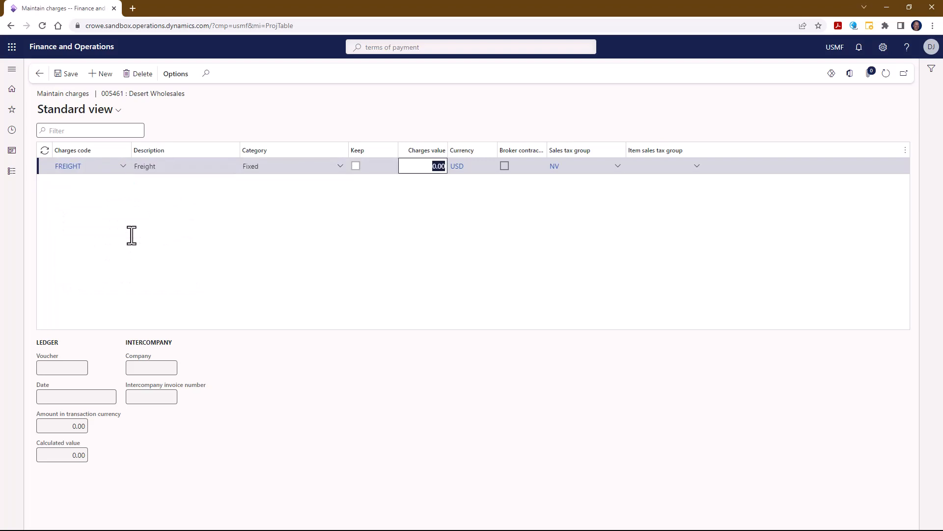
type("2,548.87")
key("Tab")
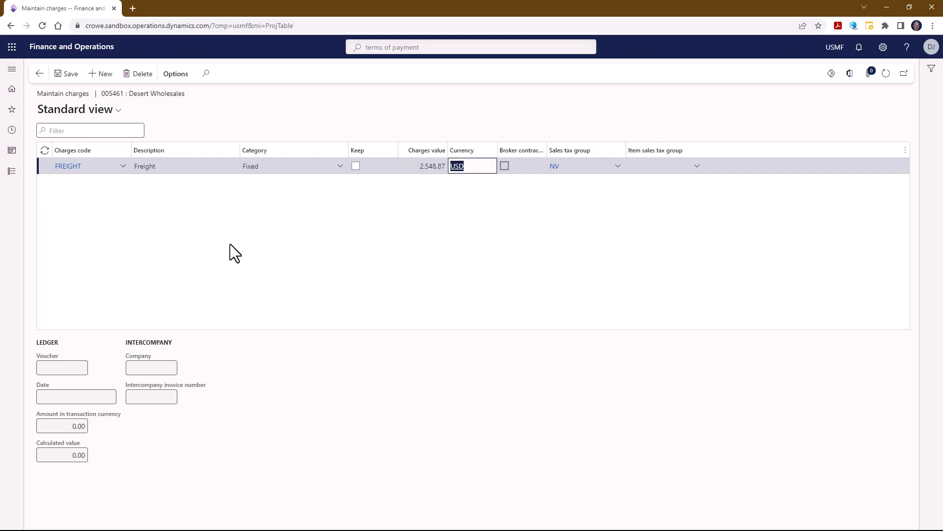
key("Tab")
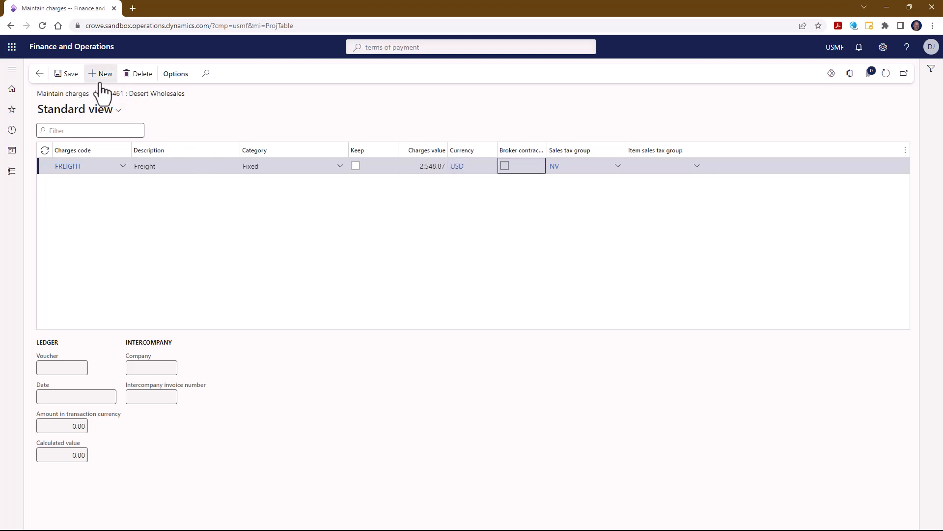
left_click(66, 73)
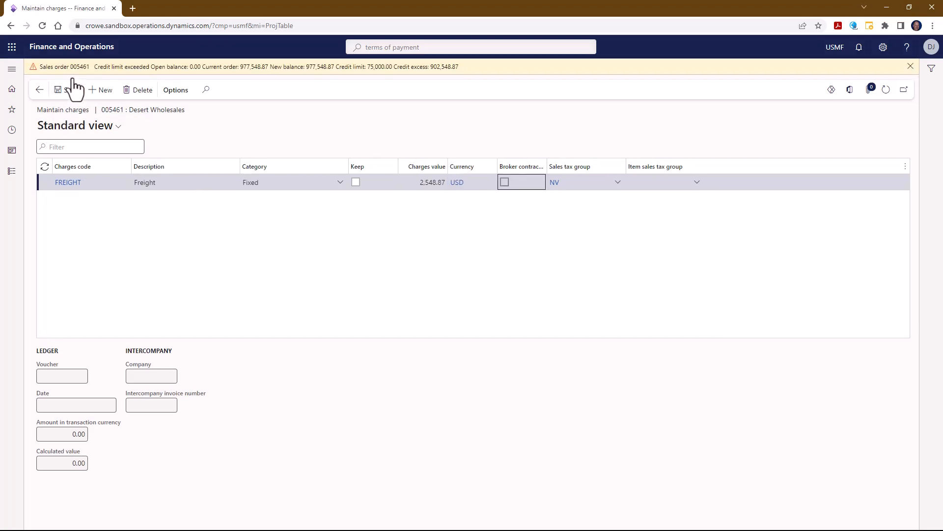
left_click(41, 93)
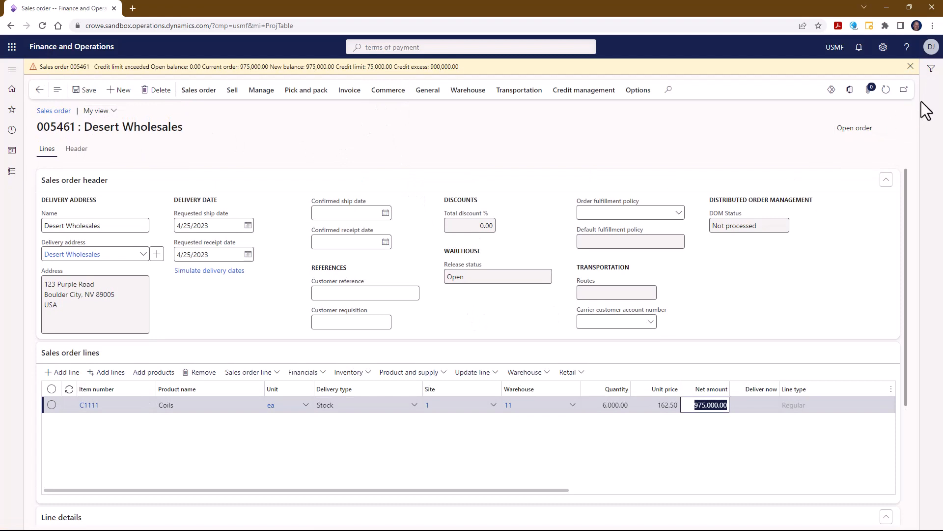
Step: Try to confirm the sales order immediately and dismiss the posting messages
left_click(231, 91)
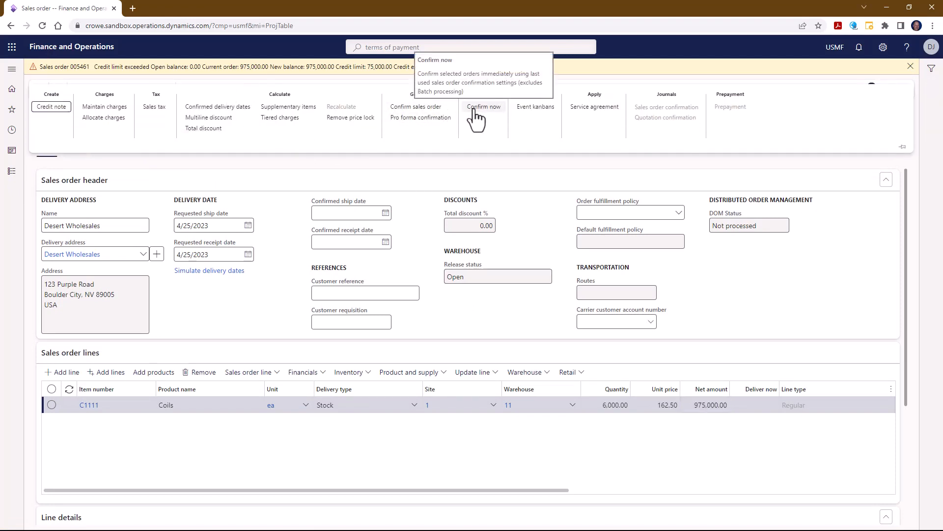
left_click(474, 109)
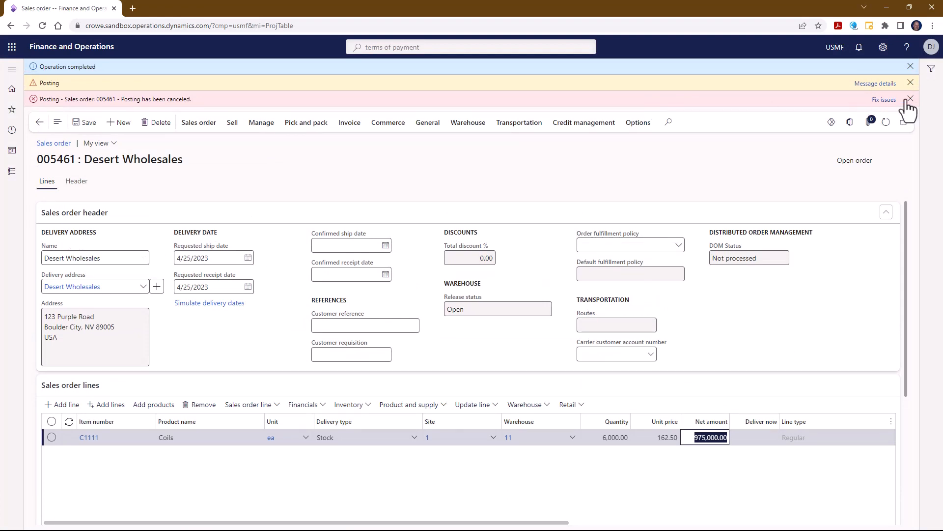
left_click(910, 99)
left_click(910, 83)
left_click(909, 66)
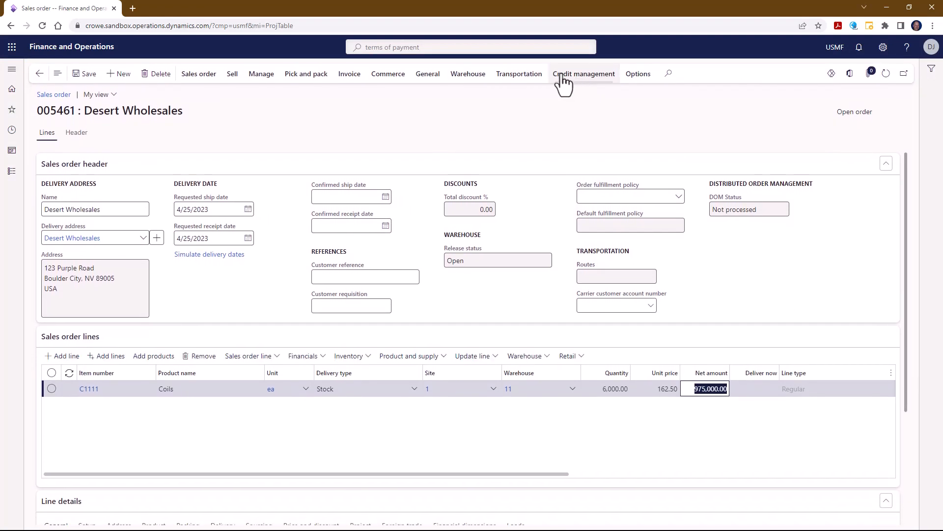
Step: Release the sales order from the credit management hold list, posting its confirmation without printing, and return to the order
left_click(563, 83)
left_click(84, 113)
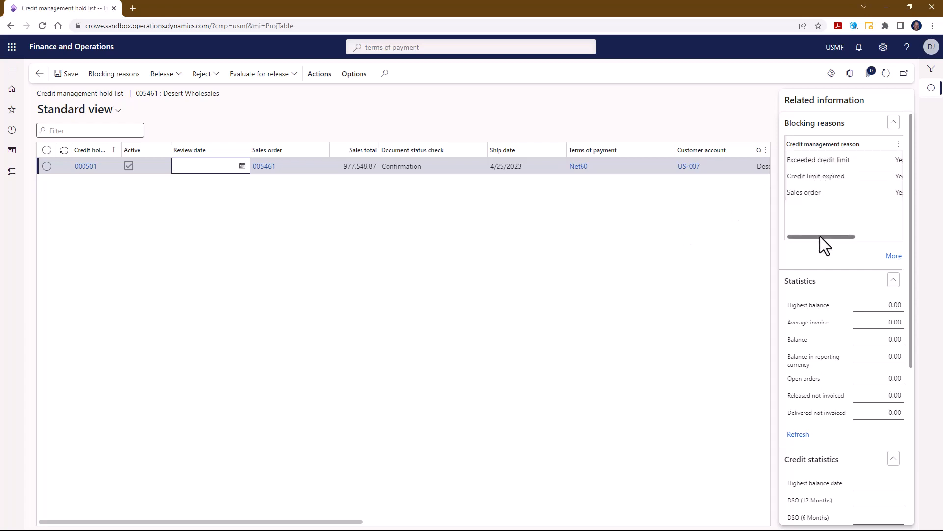
mouse_move(820, 237)
left_mouse_down()
mouse_move(841, 240)
mouse_move(814, 241)
left_mouse_up()
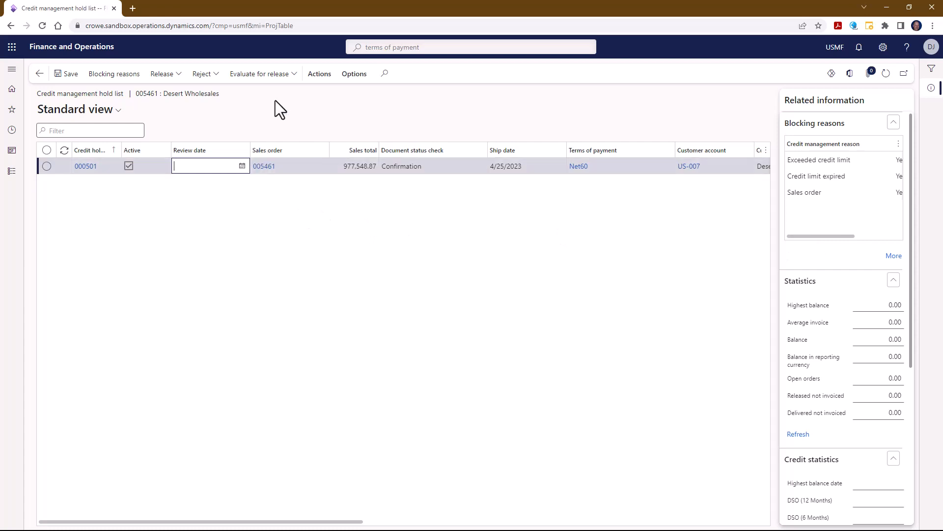
left_click(179, 78)
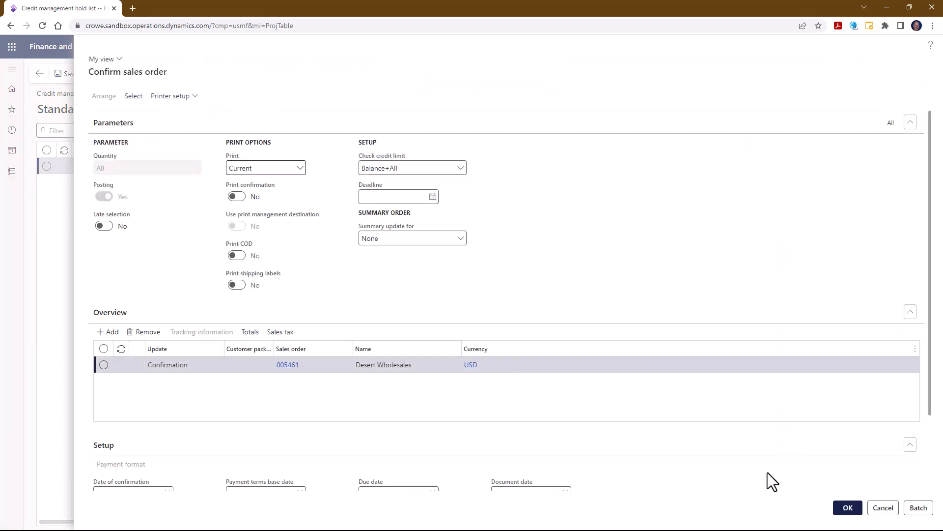
left_click(848, 509)
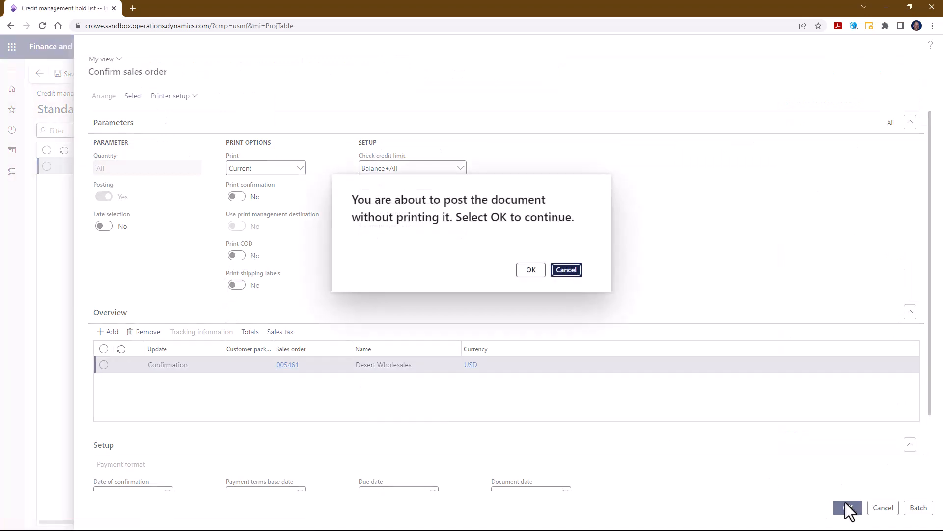
left_click(536, 275)
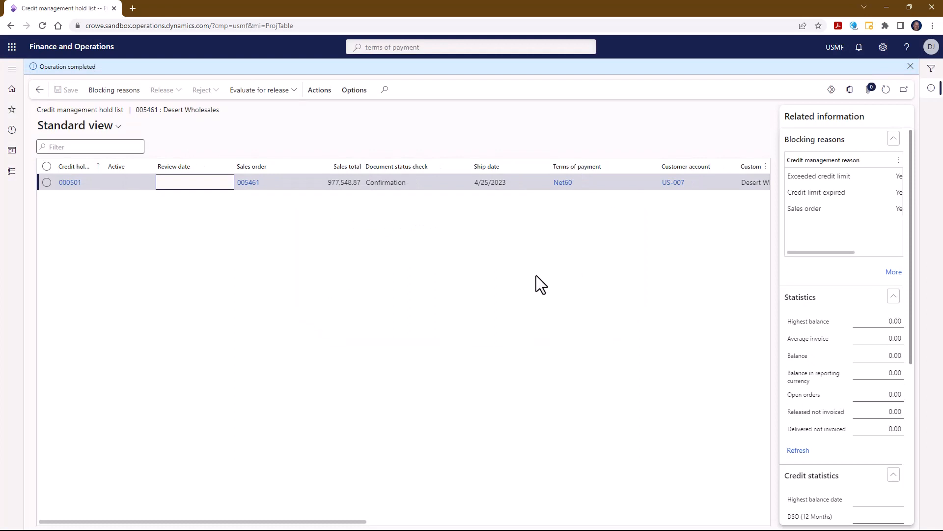
left_click(40, 90)
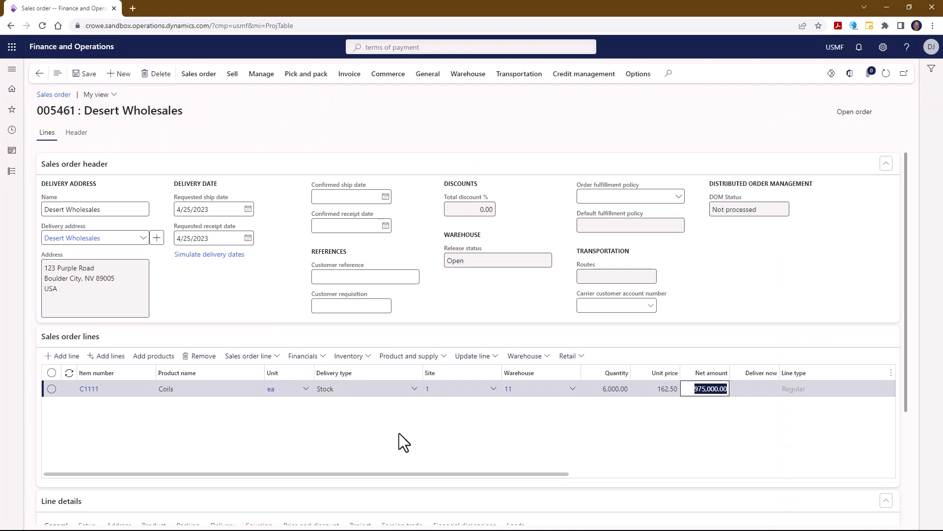
Step: Return to the Large customer order project and start a customer advance request
left_click_drag(455, 476, 296, 479)
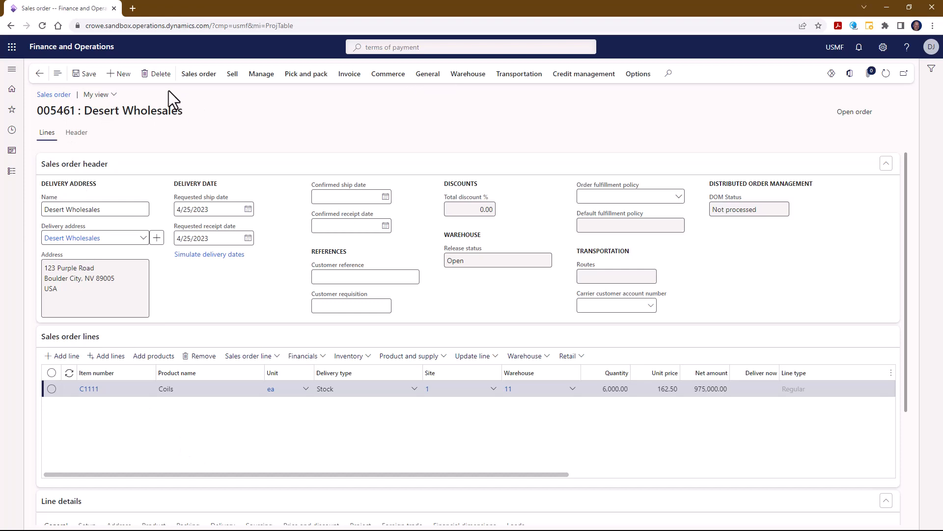
left_click(39, 75)
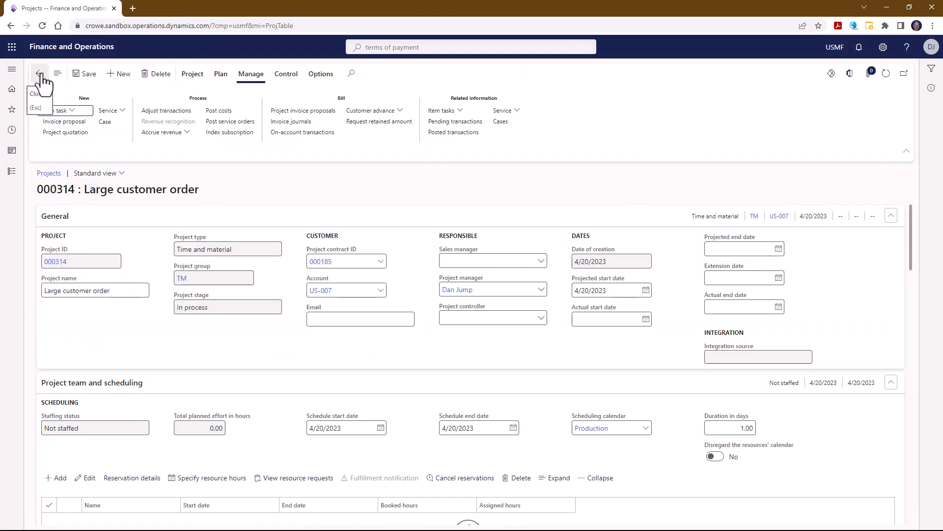
left_click(381, 113)
left_click(385, 126)
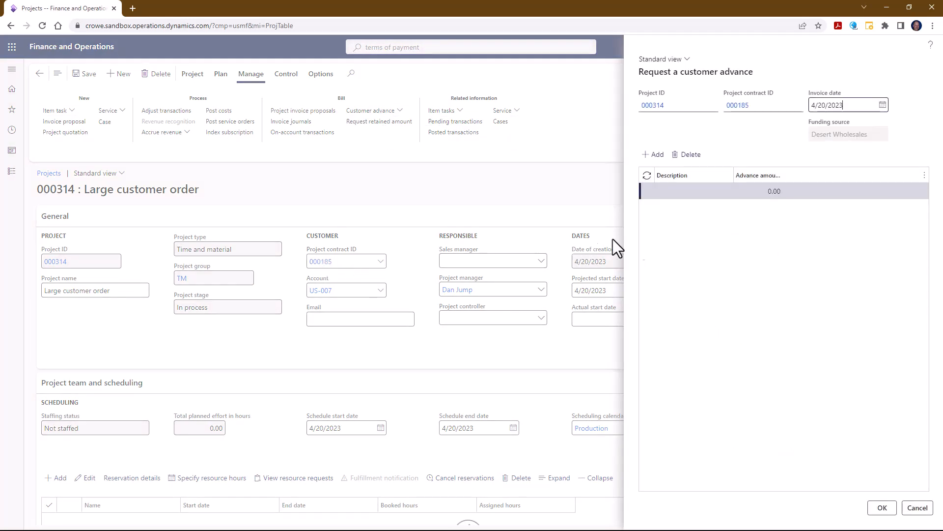
Step: Request the advance with description Customer prepayment and amount 391,020.00, creating its invoice proposal
left_click(688, 191)
type("C")
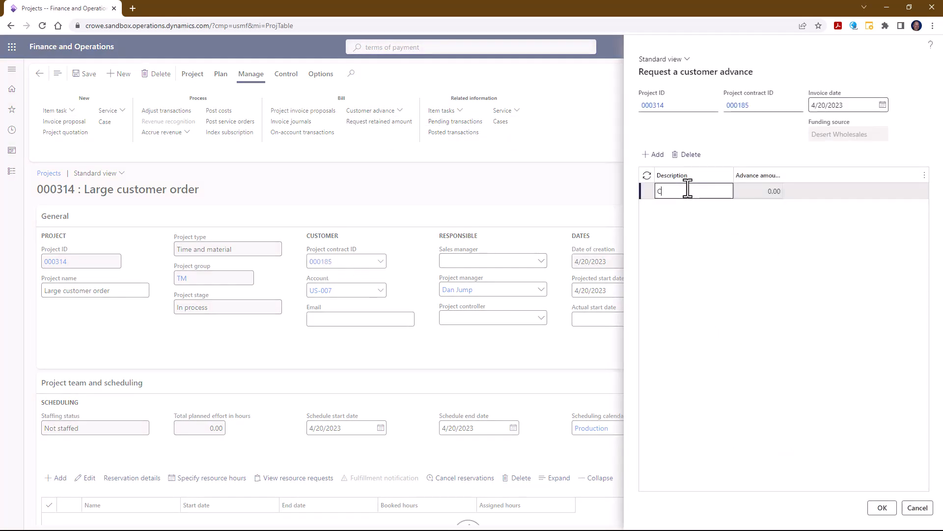
type("ustomer")
type(" prepap")
type("ment")
key("Tab")
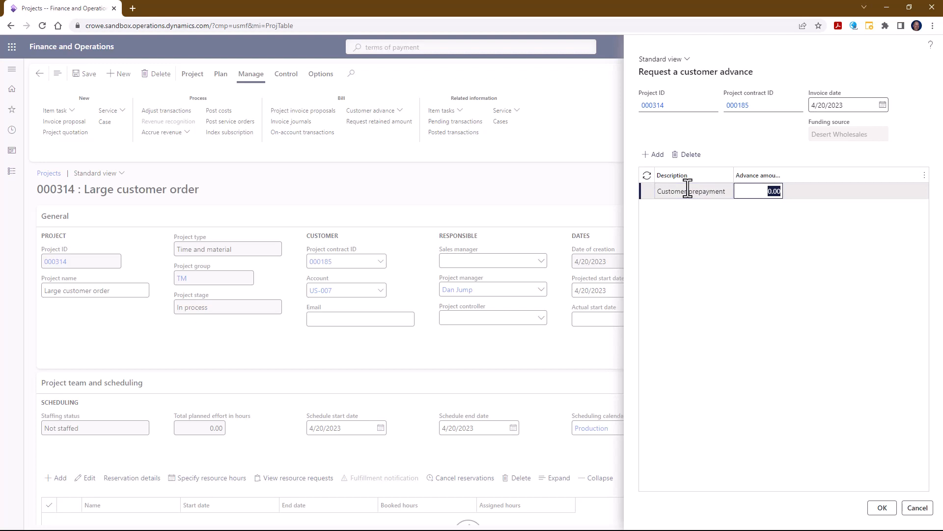
type("391020")
key("Tab")
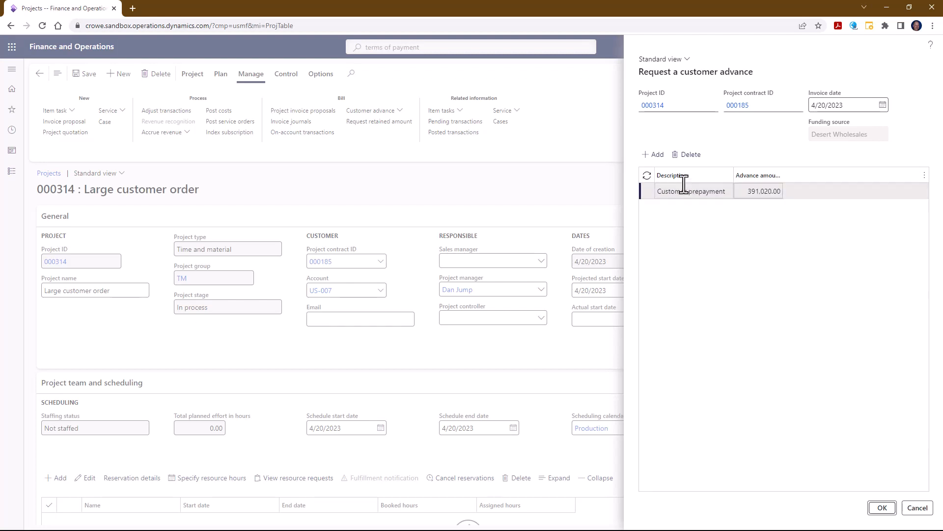
left_click(879, 511)
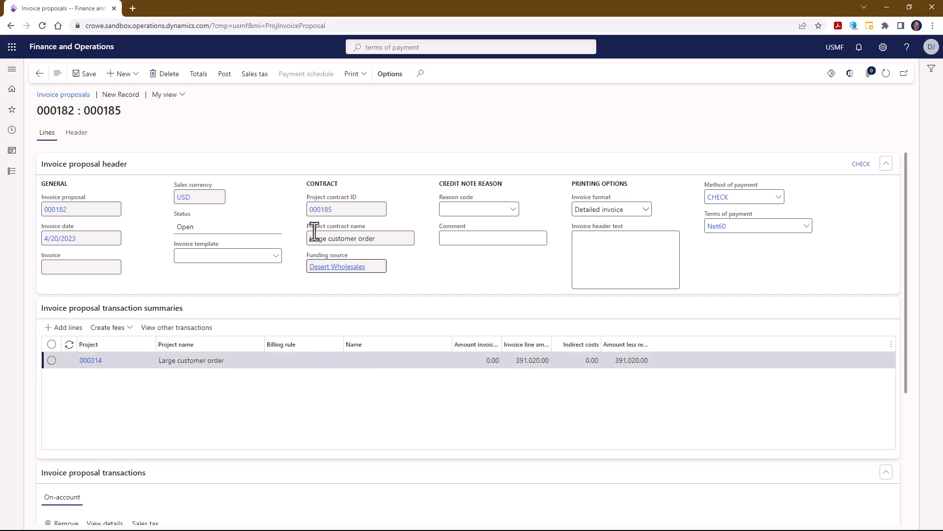
left_click(365, 77)
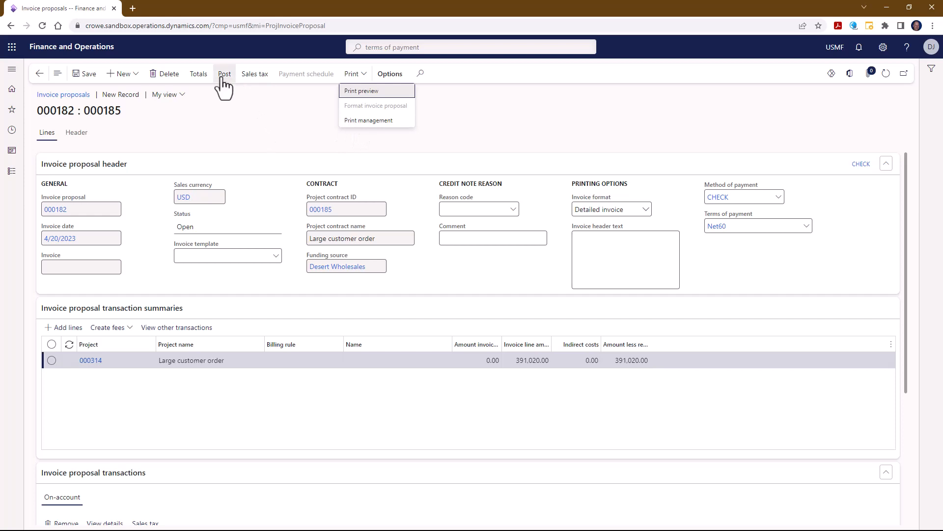
key("Escape")
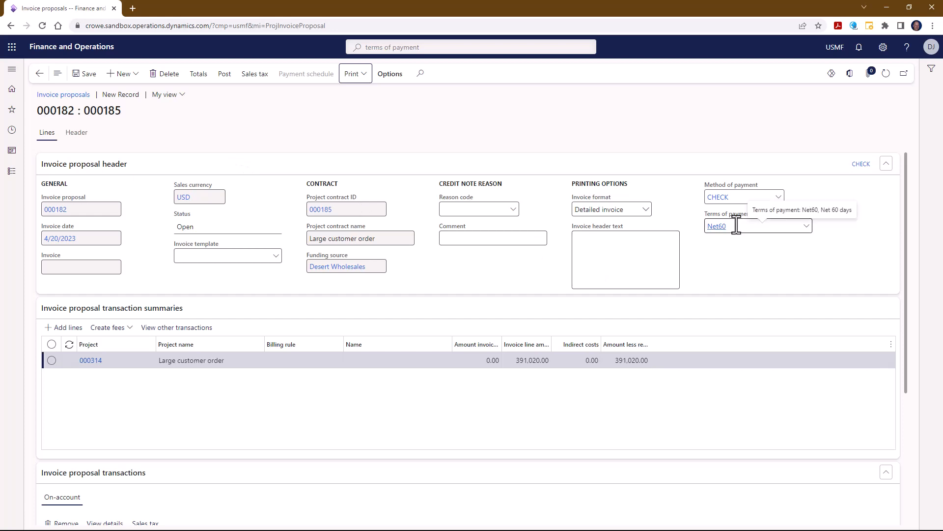
Step: Set the invoice proposal's terms of payment to Net10
left_click(769, 226)
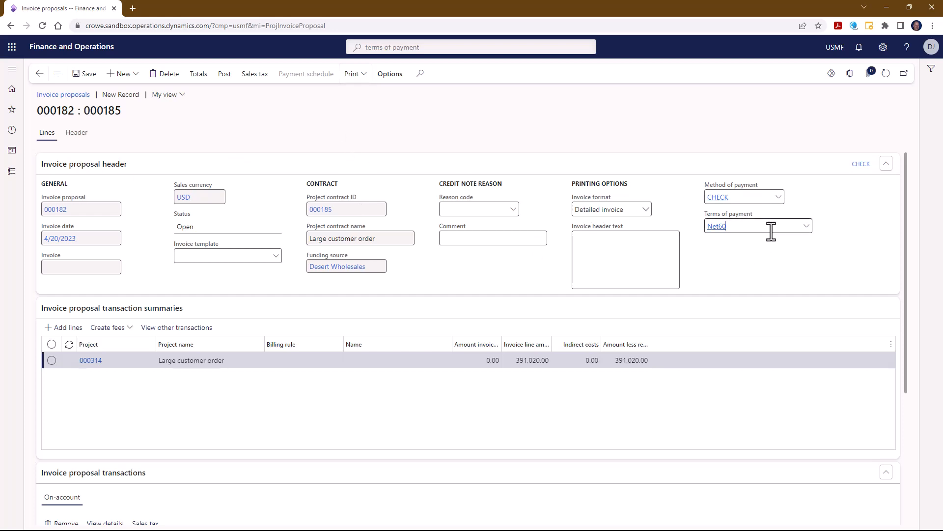
left_click(807, 229)
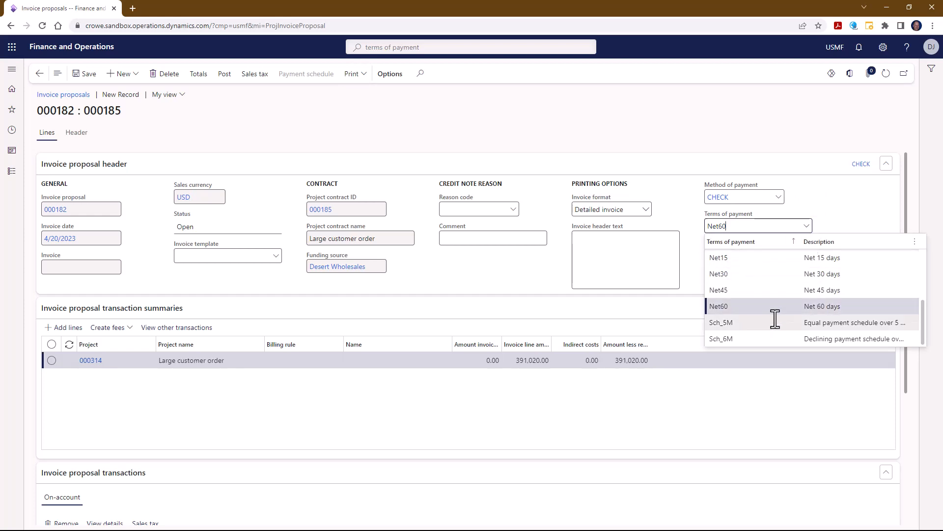
scroll(775, 311, "up", 1)
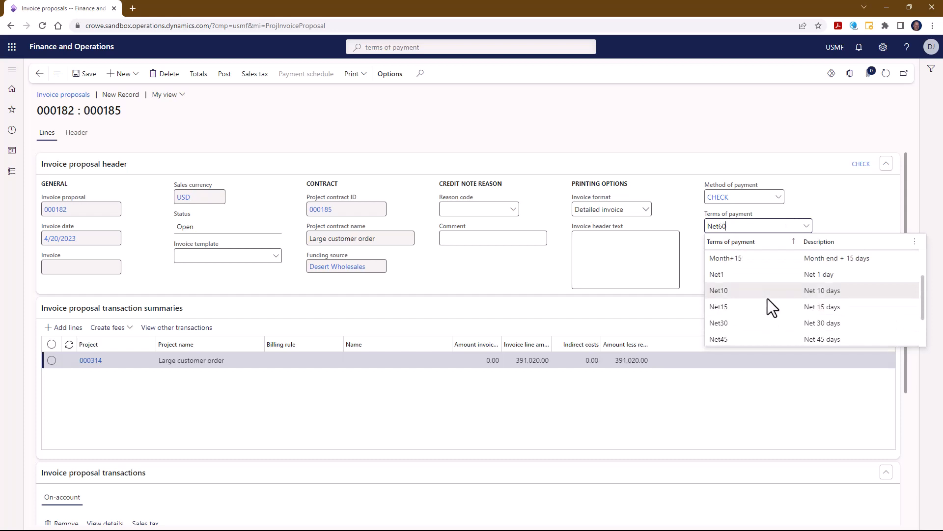
scroll(768, 297, "up", 1)
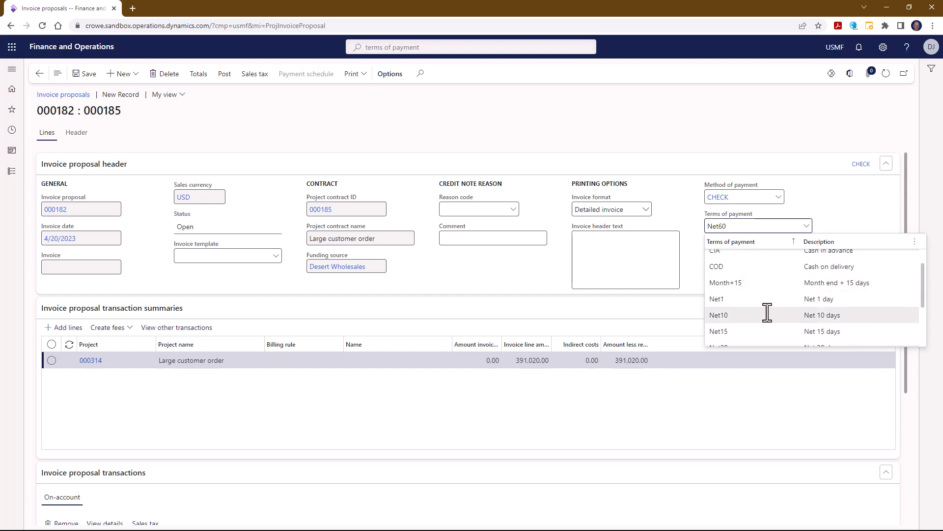
left_click(768, 315)
left_click(731, 266)
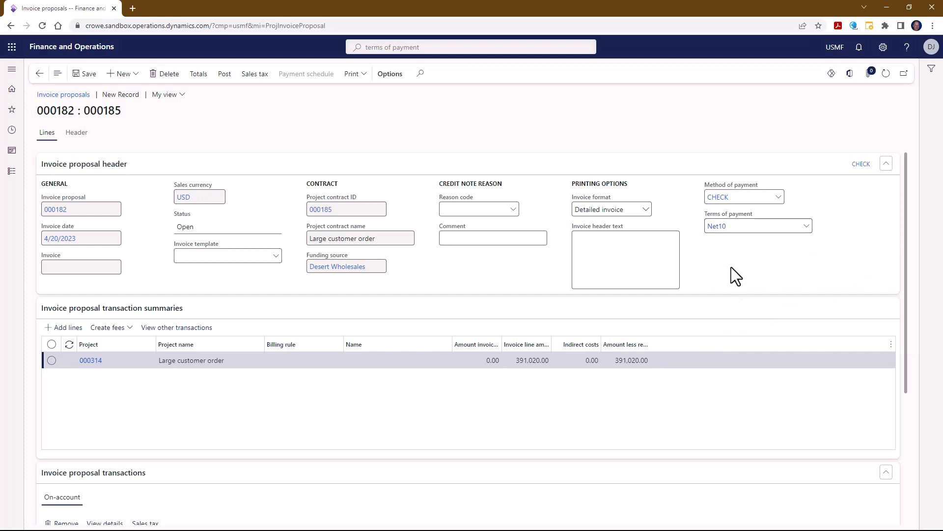
Step: Post the customer prepayment invoice proposal without printing it
left_click(224, 74)
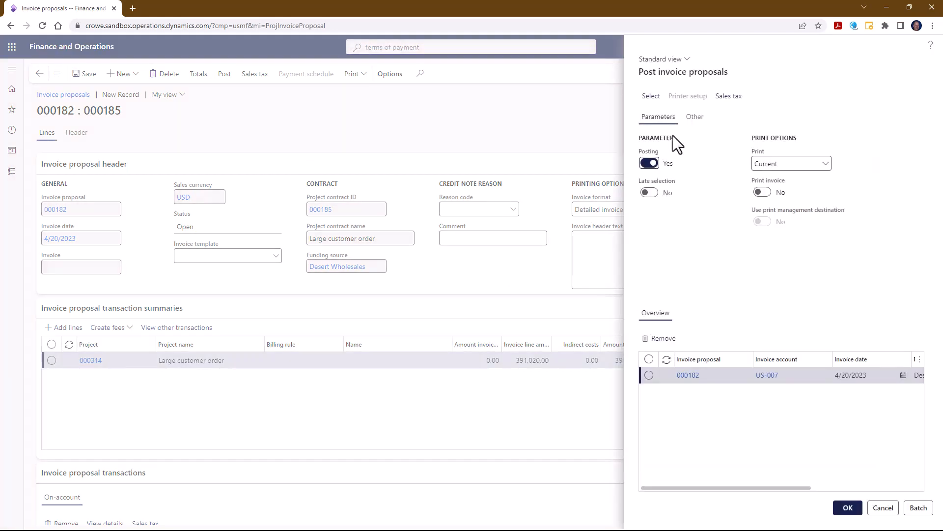
left_click(849, 509)
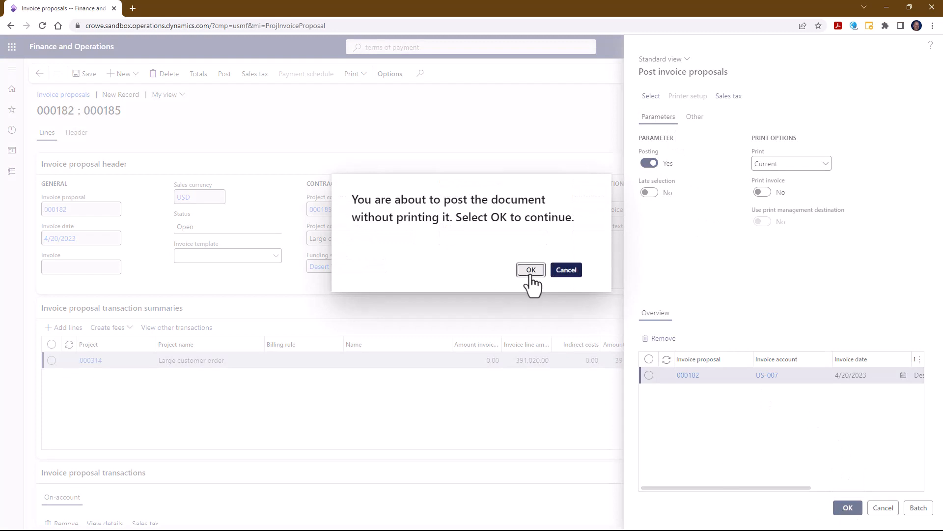
left_click(531, 270)
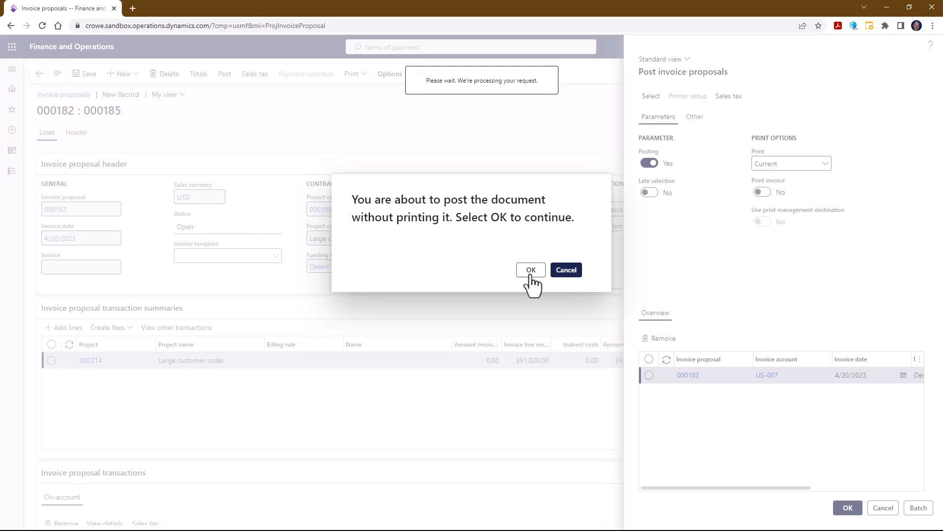
left_click(532, 272)
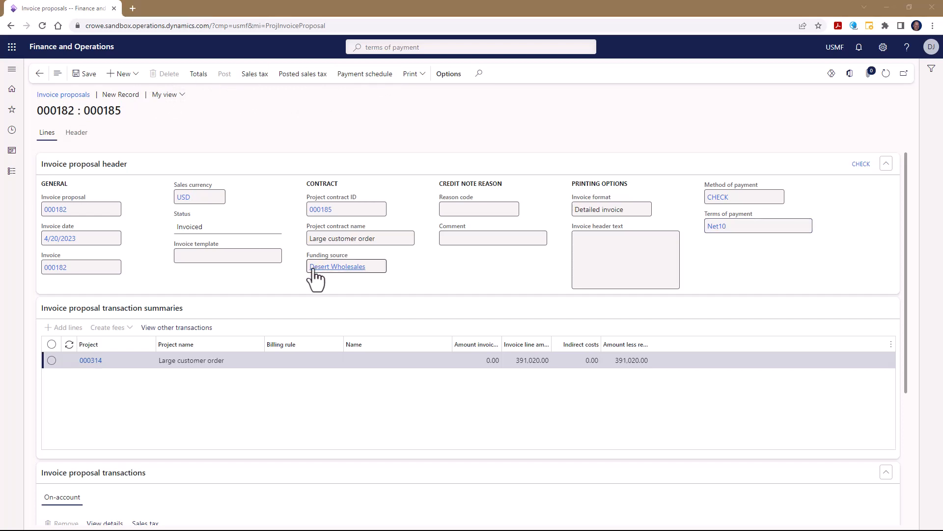
Step: Examine the prepayment line's voucher transactions and the project's pending transactions, returning to the project page
scroll(282, 279, "down", 1)
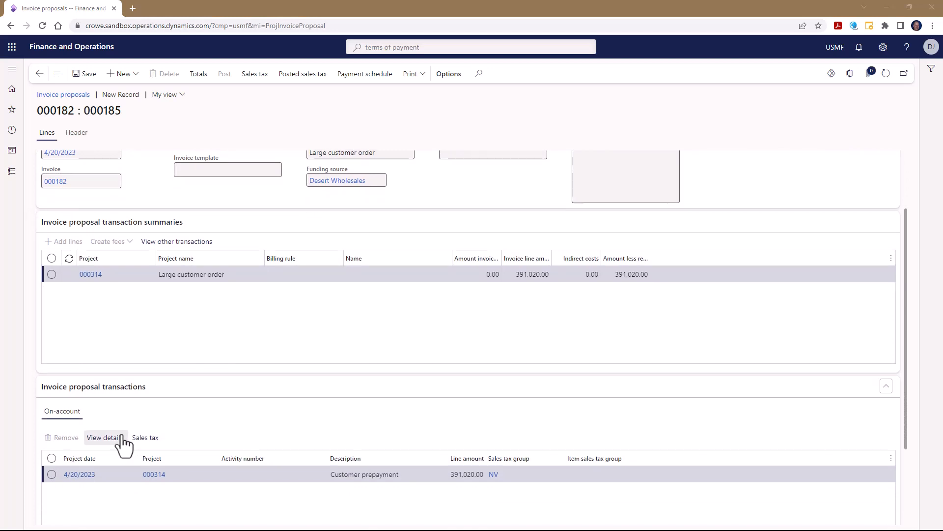
left_click(107, 439)
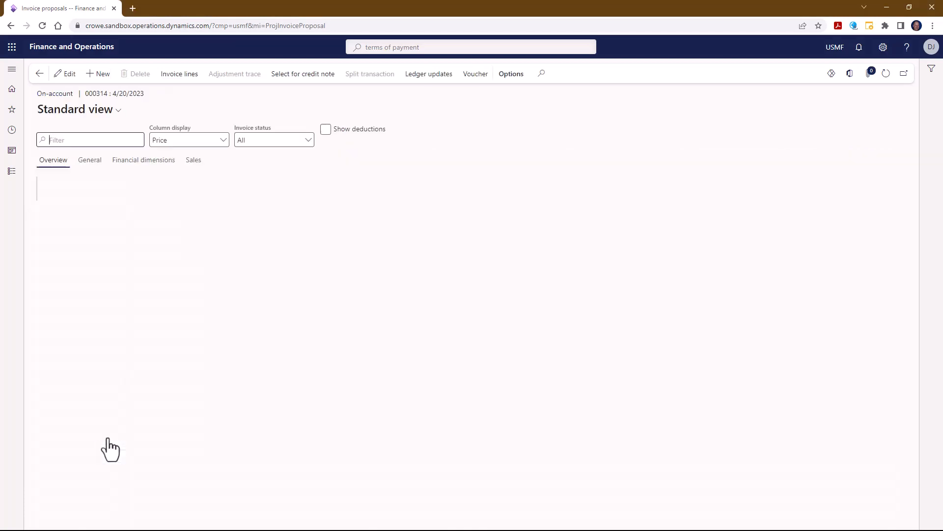
left_click(464, 77)
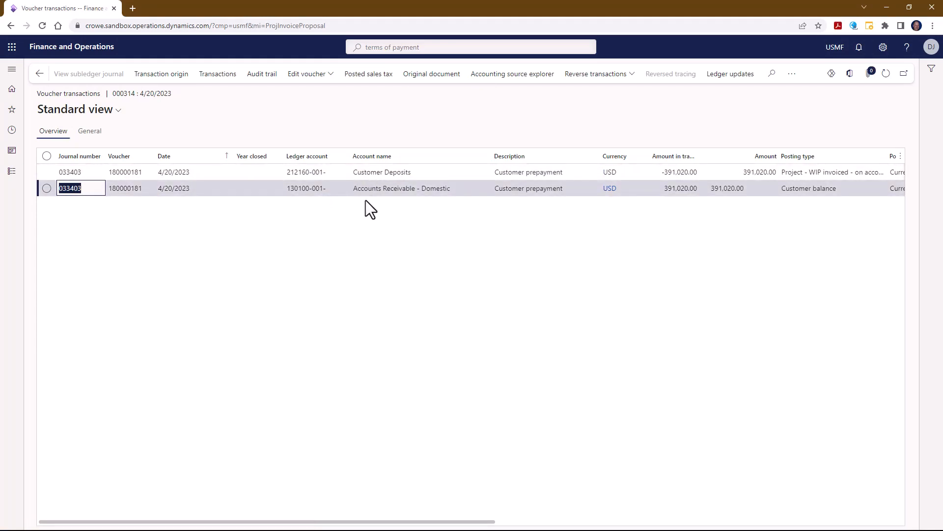
left_click(41, 78)
left_click(40, 73)
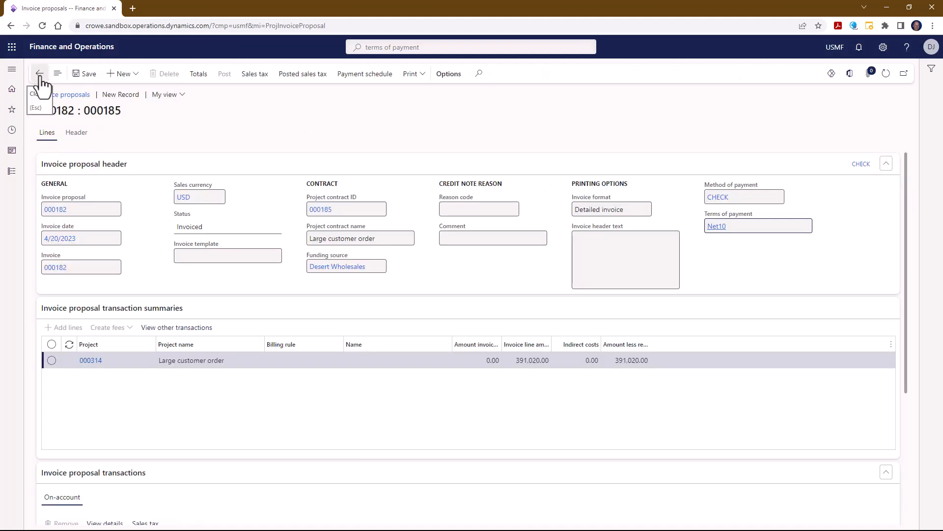
left_click(40, 74)
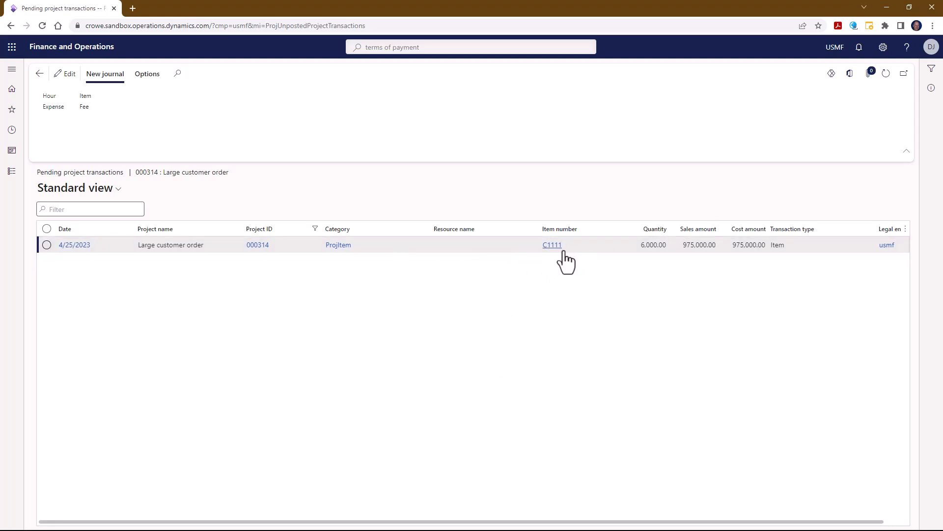
left_click(40, 73)
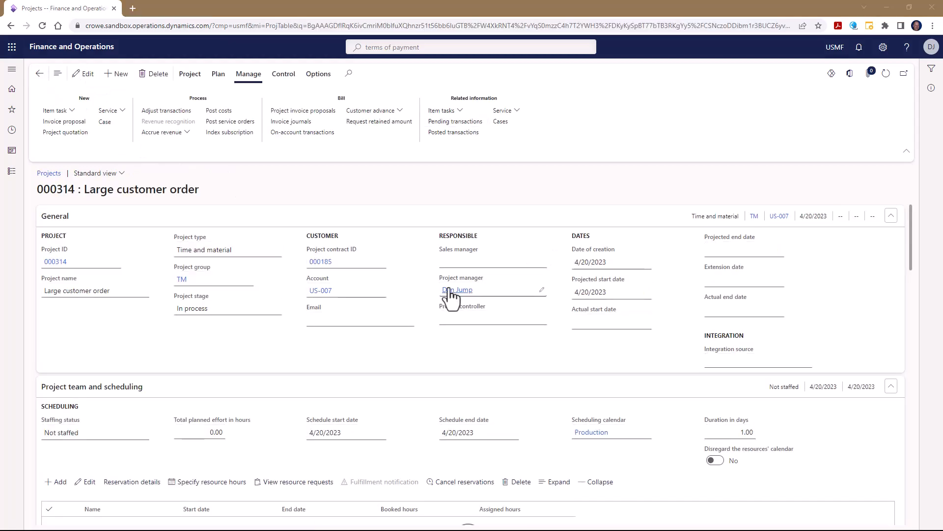
Step: From the project's sales order, create a purchase order for the C1111 line with Ade Supply Company as vendor
left_click(459, 113)
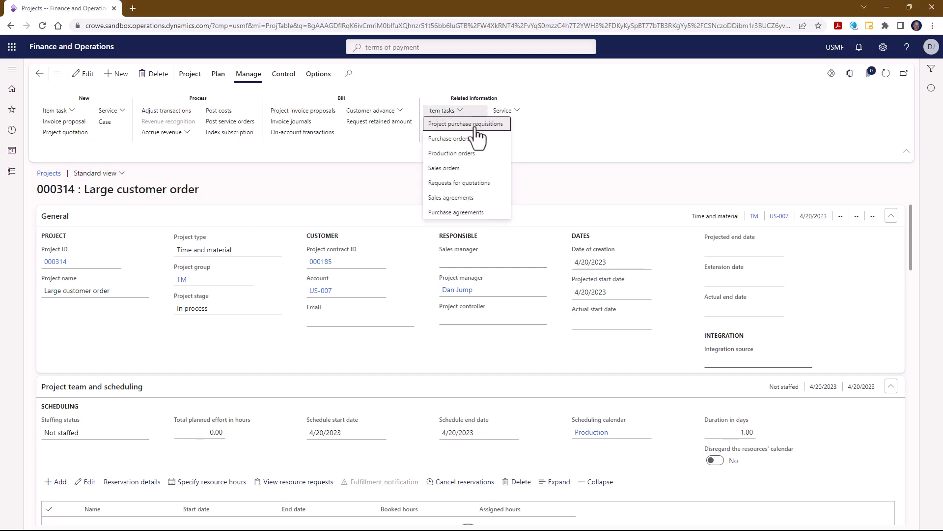
left_click(457, 169)
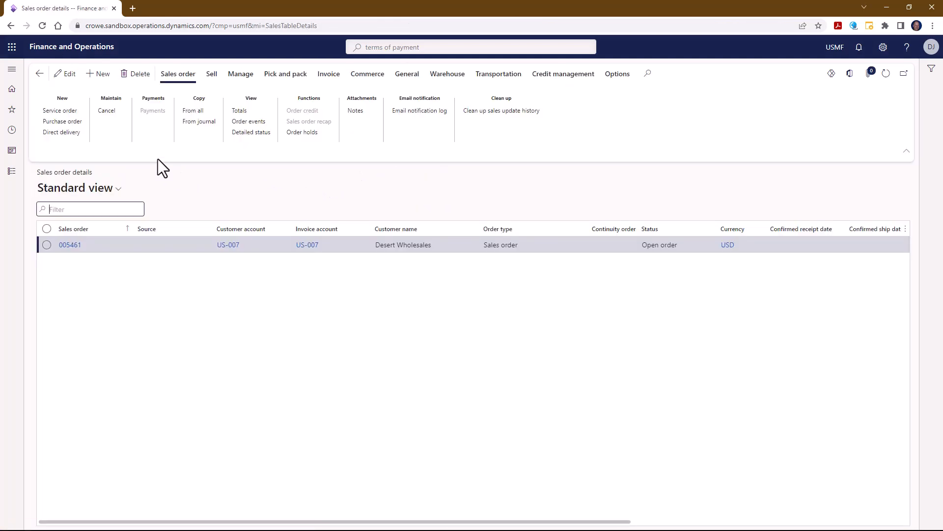
left_click(75, 122)
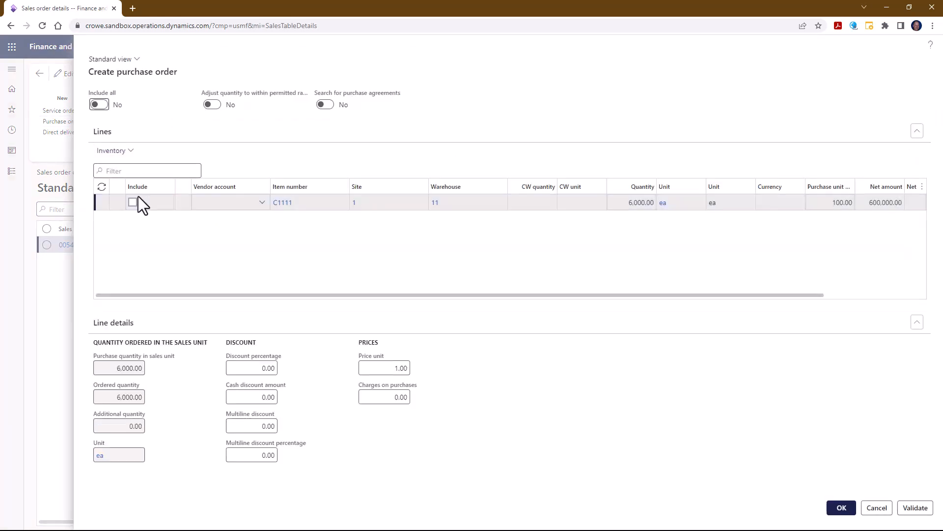
left_click(134, 202)
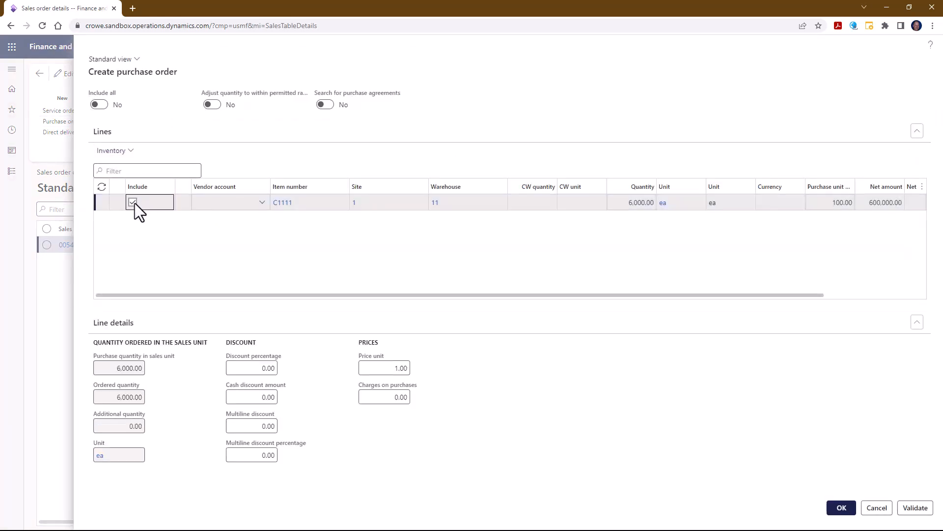
left_click(262, 203)
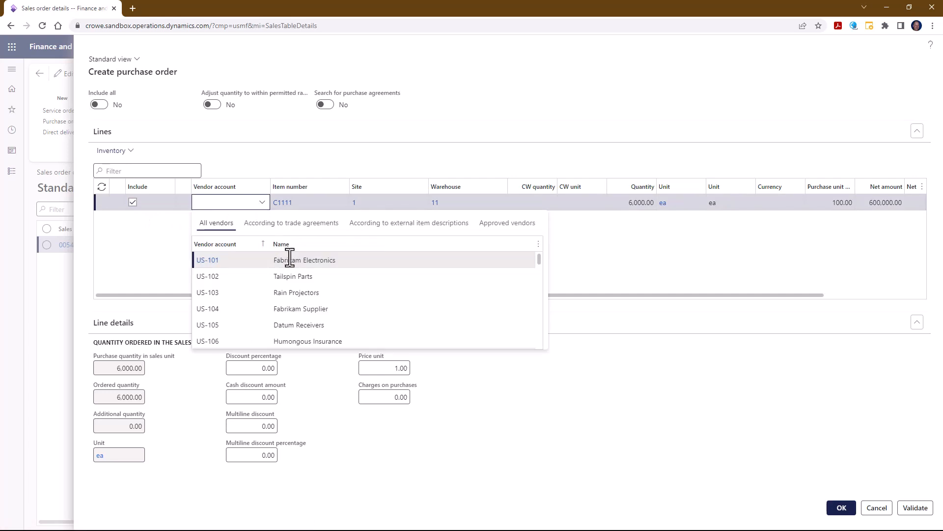
scroll(297, 270, "down", 3)
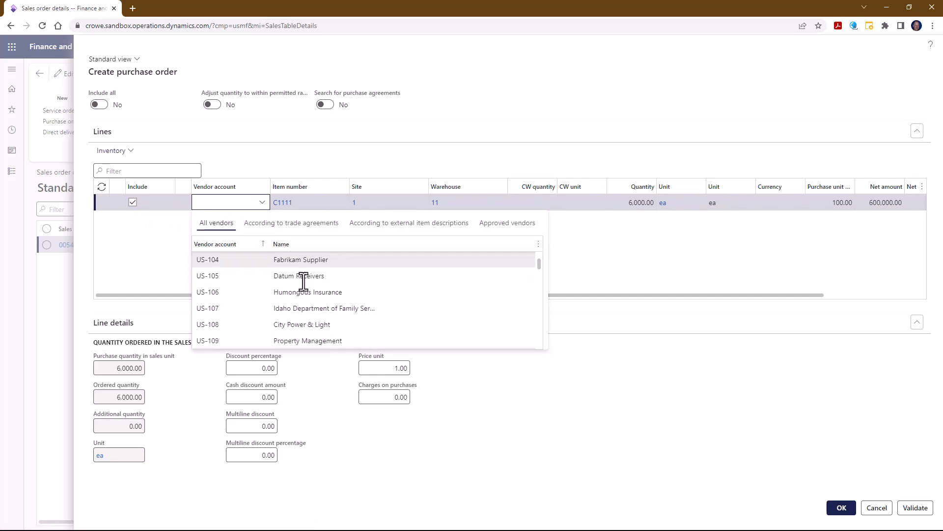
scroll(306, 281, "down", 4)
scroll(337, 297, "down", 1)
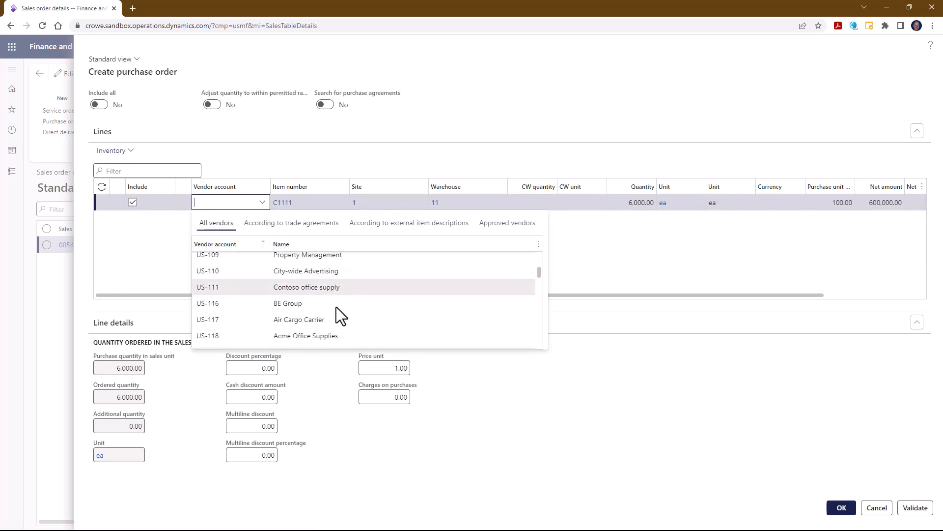
scroll(339, 316, "down", 2)
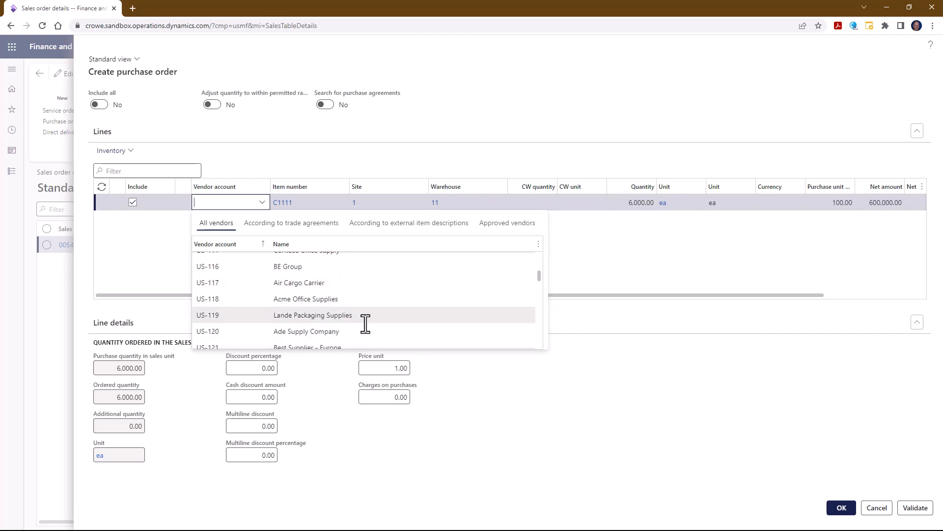
left_click(377, 330)
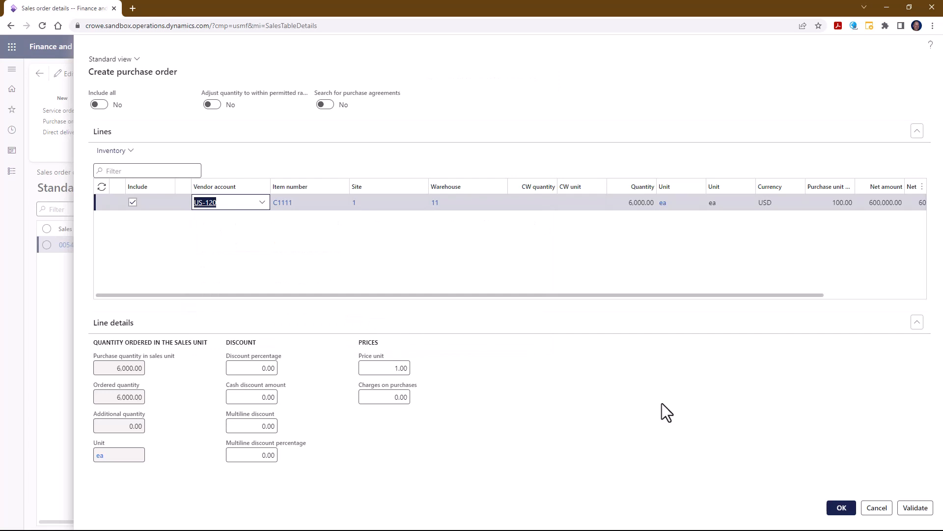
left_click(841, 511)
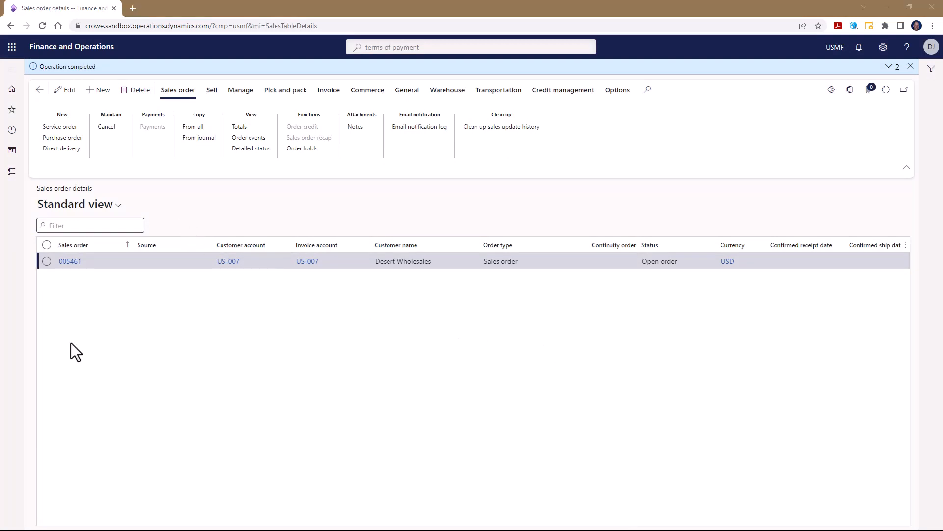
Step: Open the purchase order linked to the sales order and confirm it without the vendor's confirmation
left_click(402, 95)
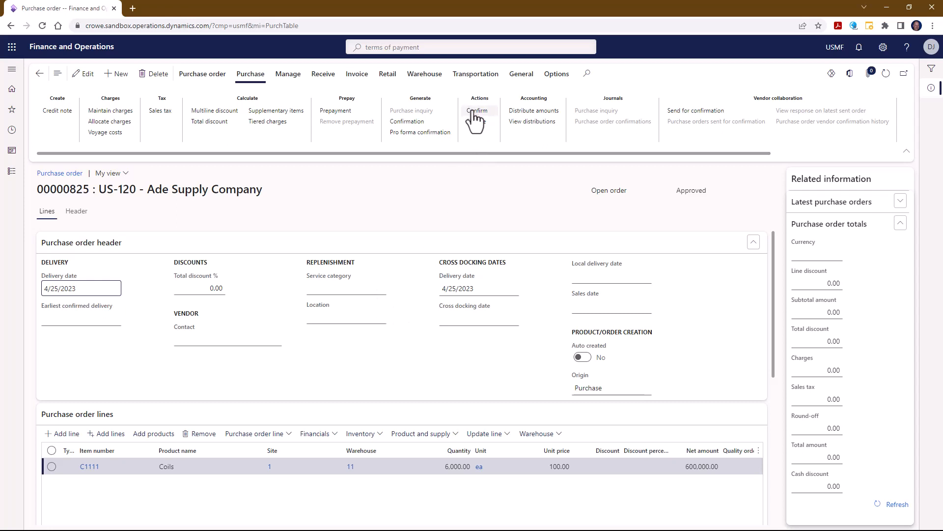
left_click(476, 113)
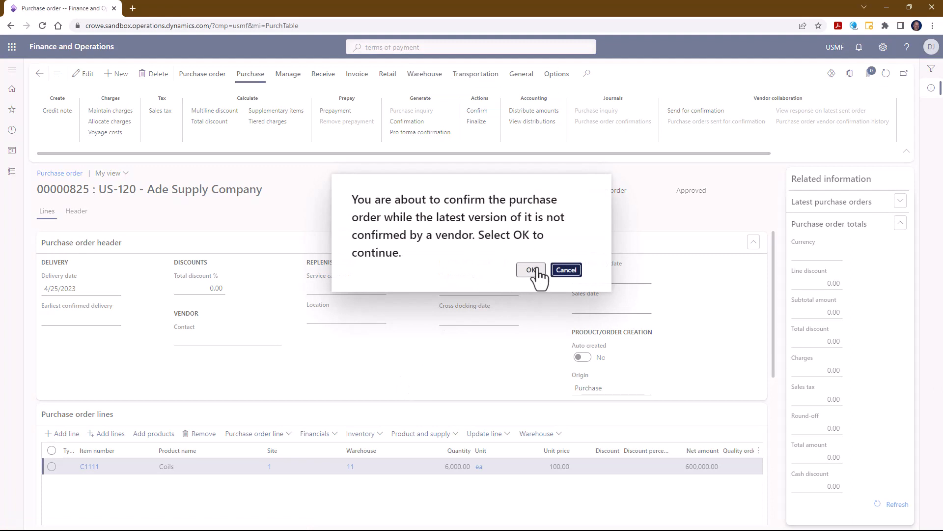
left_click(539, 278)
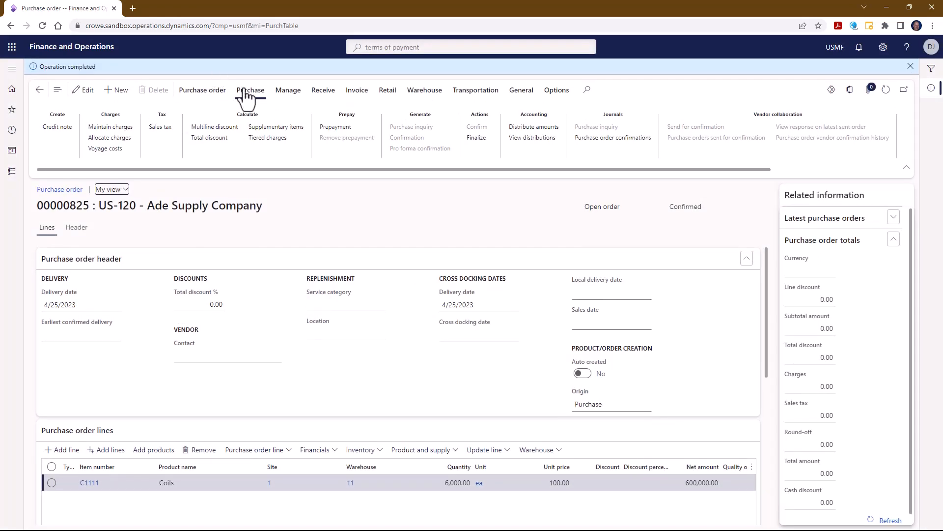
Step: Post the purchase order's product receipt for the ordered quantity with product receipt number 5648614
left_click(323, 93)
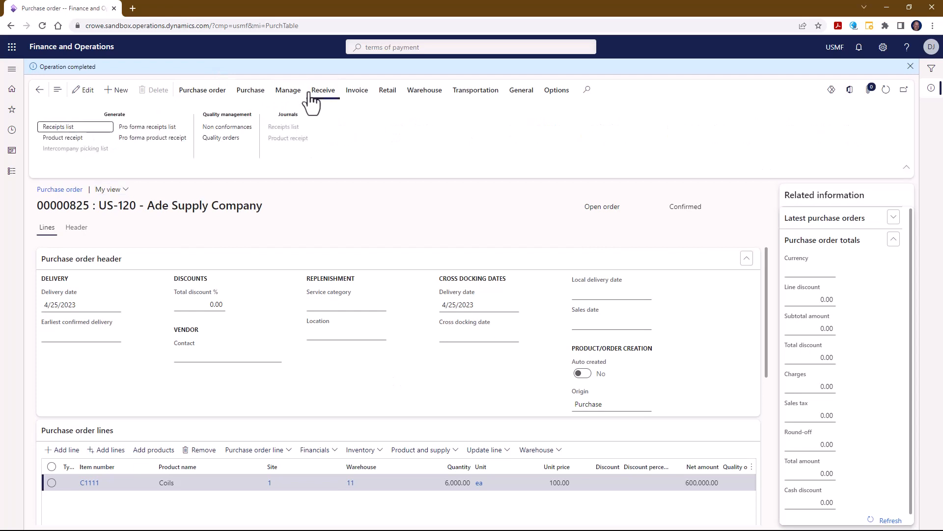
left_click(75, 138)
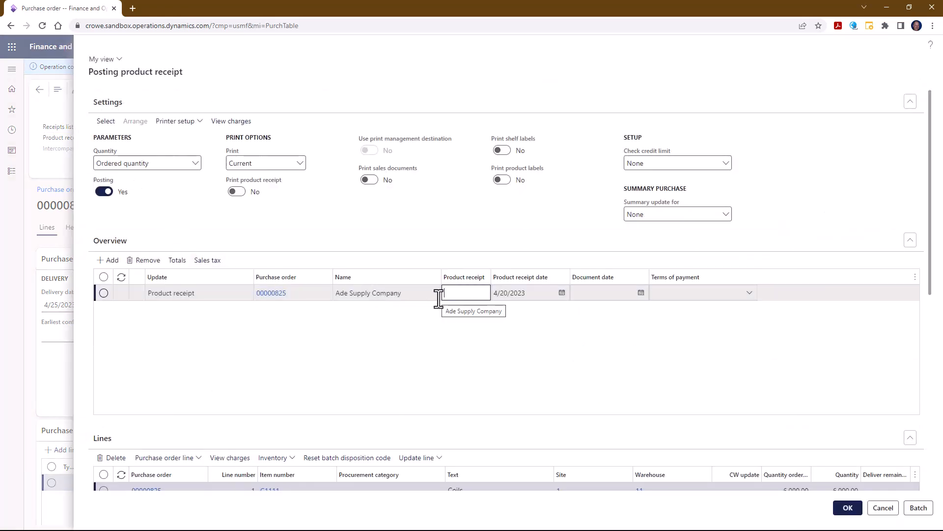
type("5648614")
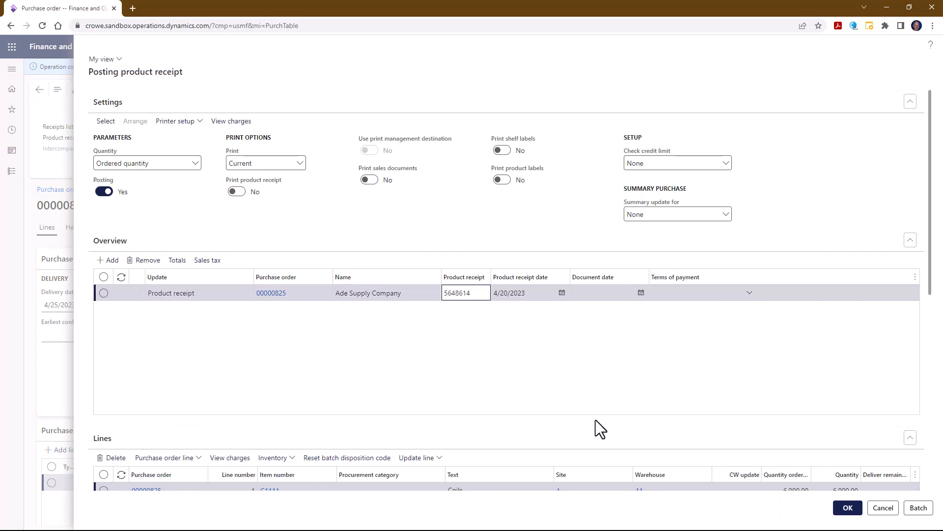
left_click(847, 508)
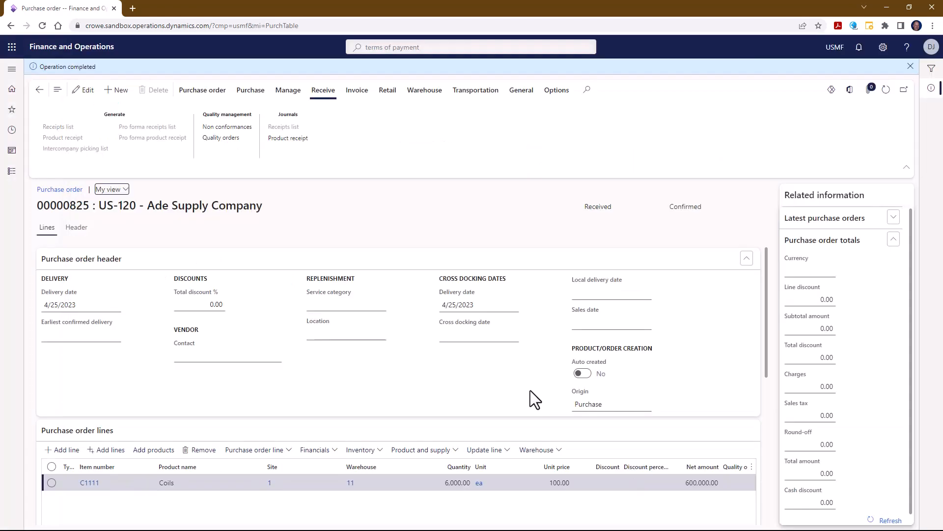
Step: From the Large customer order project, request a customer advance dated 4/21/2023 with description 2nd Payment and amount 391,020
left_click(38, 92)
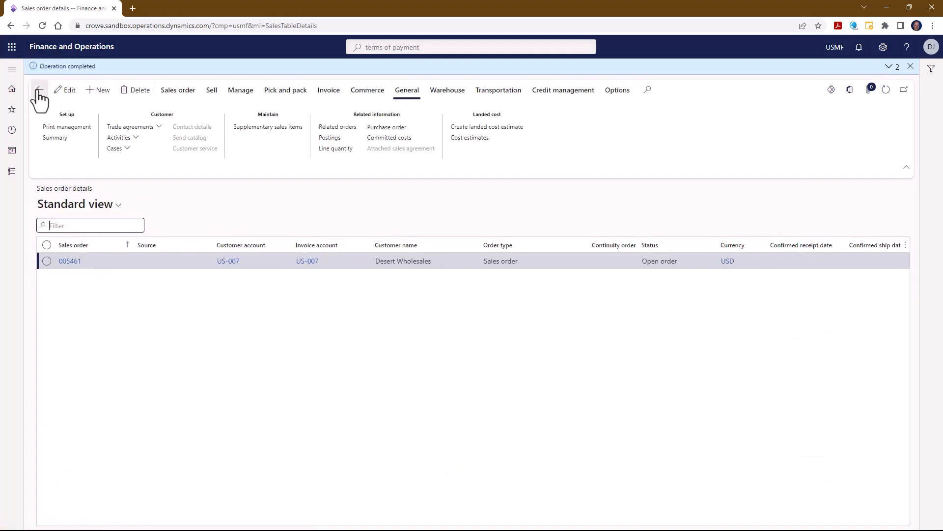
left_click(38, 91)
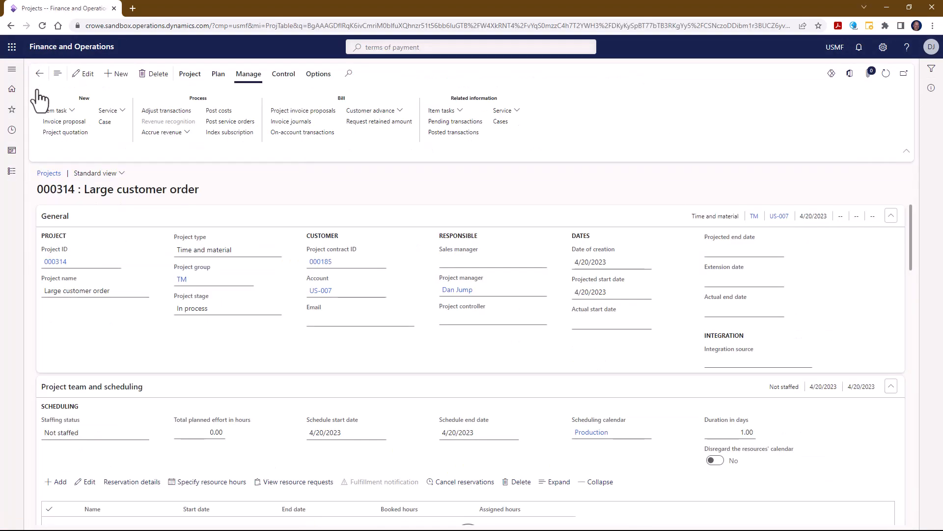
left_click(381, 112)
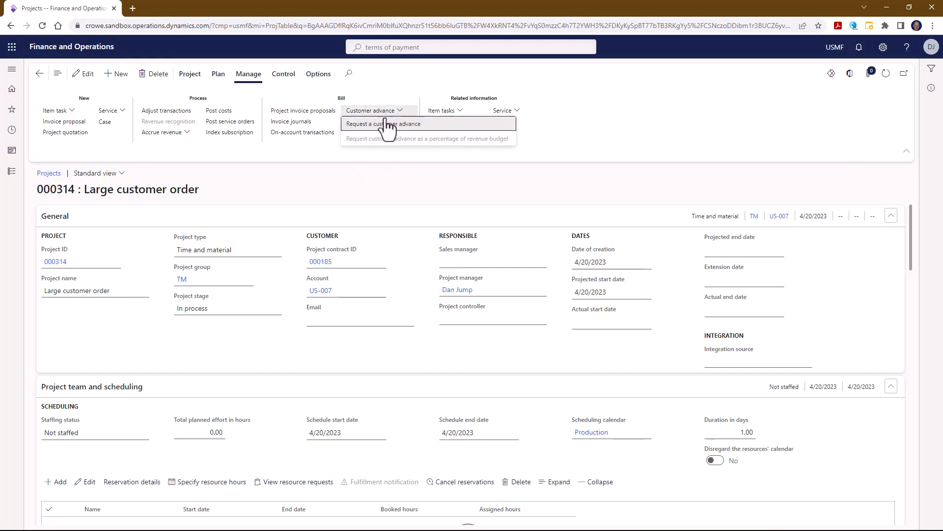
left_click(387, 124)
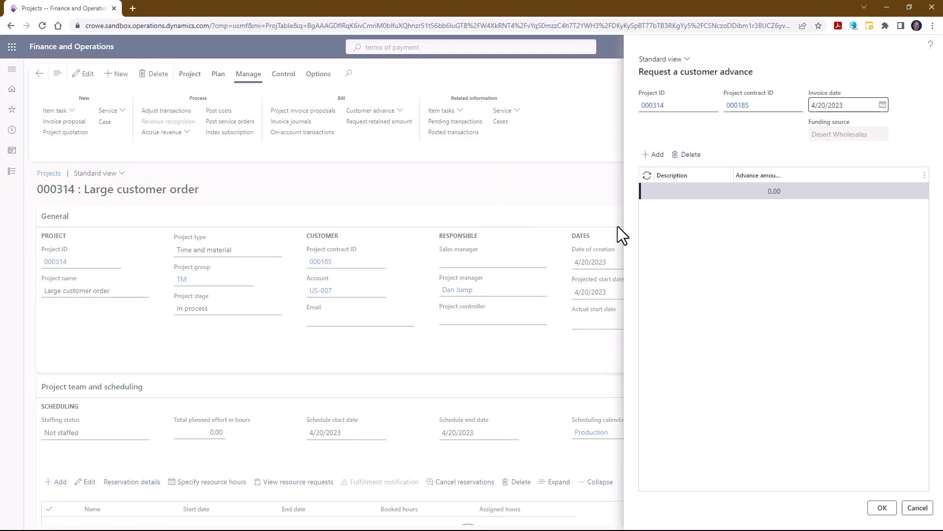
left_click(883, 105)
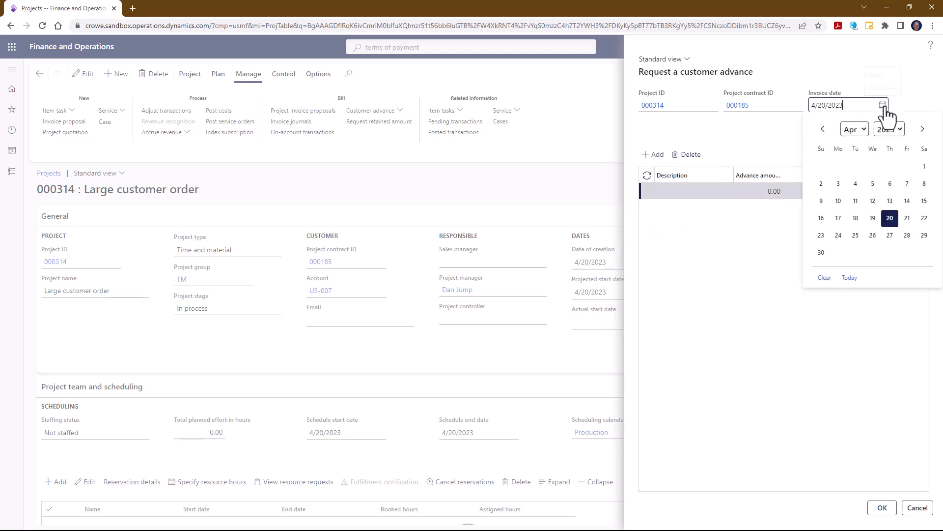
left_click(907, 217)
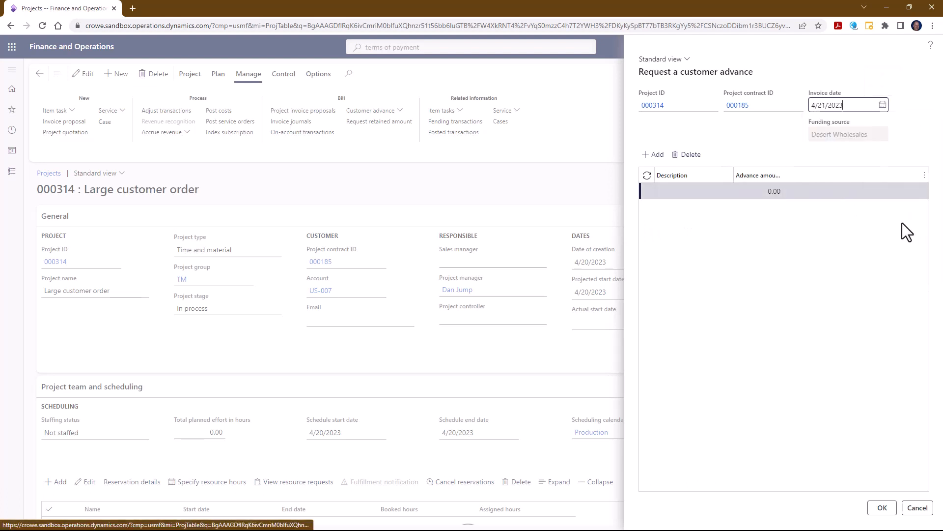
left_click(686, 191)
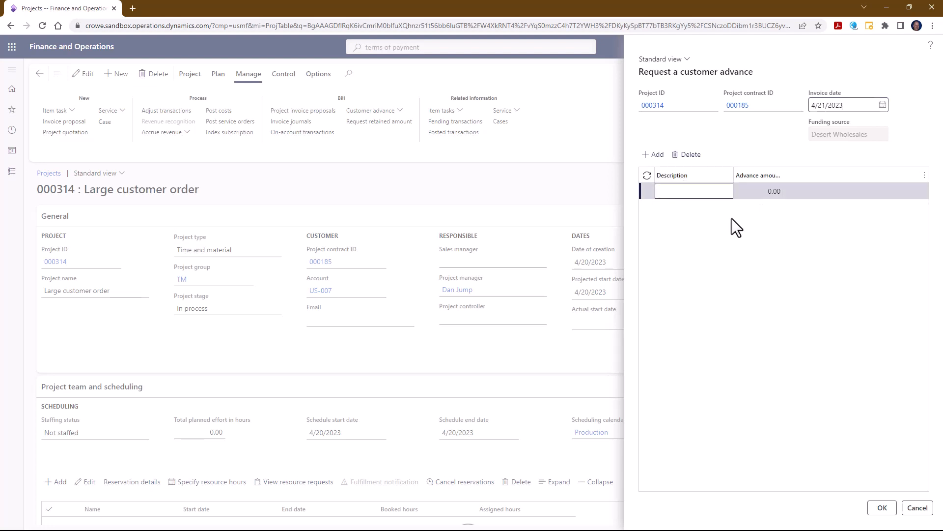
type("2nd Payment")
key("Tab")
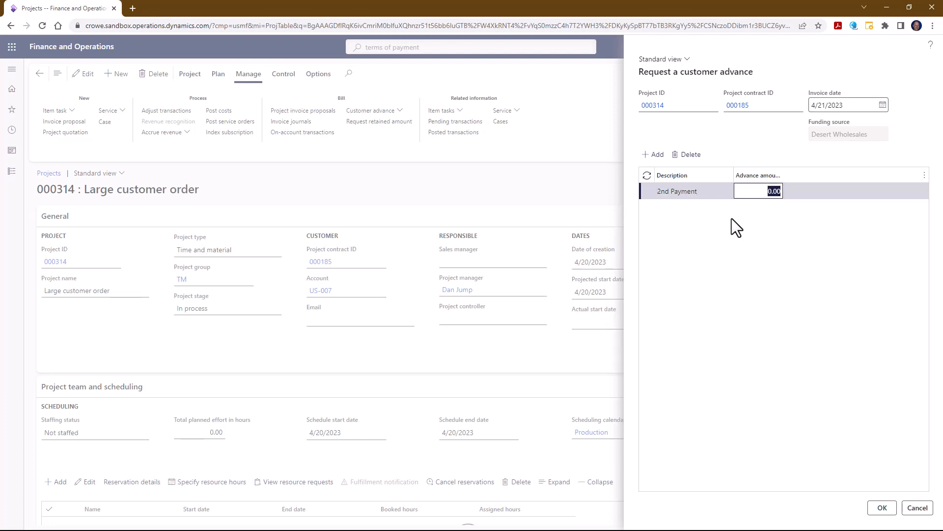
type("391,020")
key("Tab")
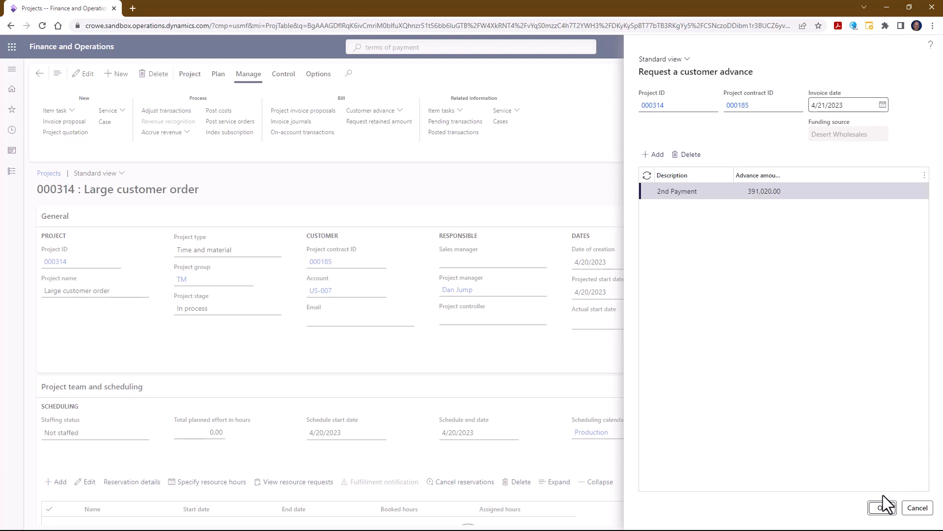
left_click(876, 512)
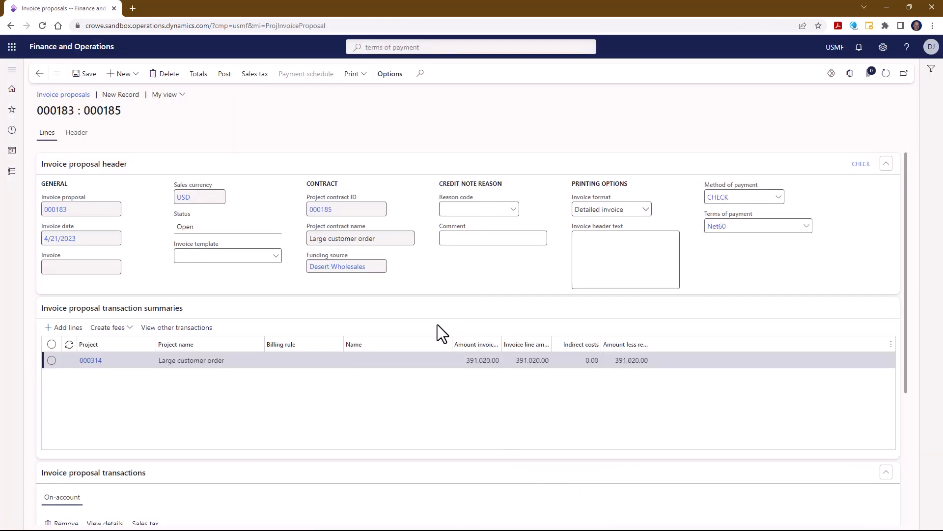
Step: Set the invoice proposal's terms of payment to Net10 and post the proposal without printing it
left_click(806, 226)
scroll(737, 285, "up", 3)
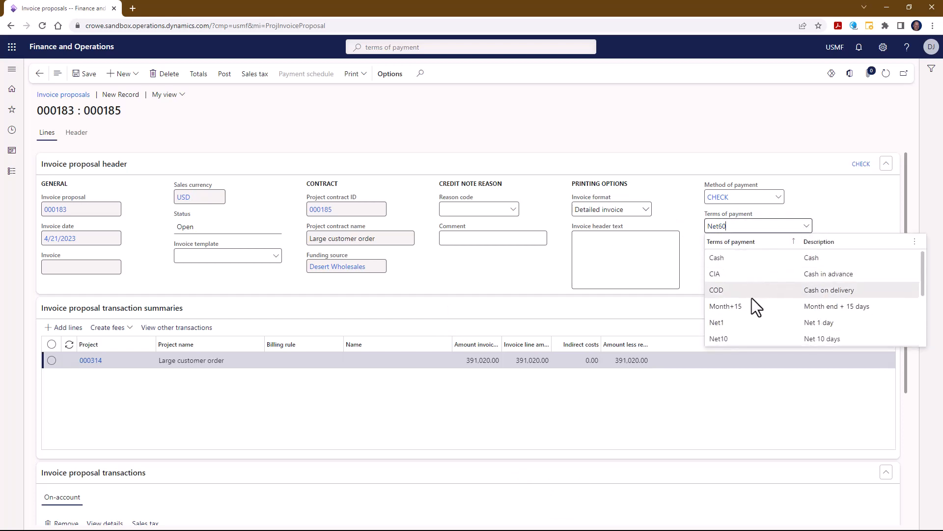
left_click(727, 322)
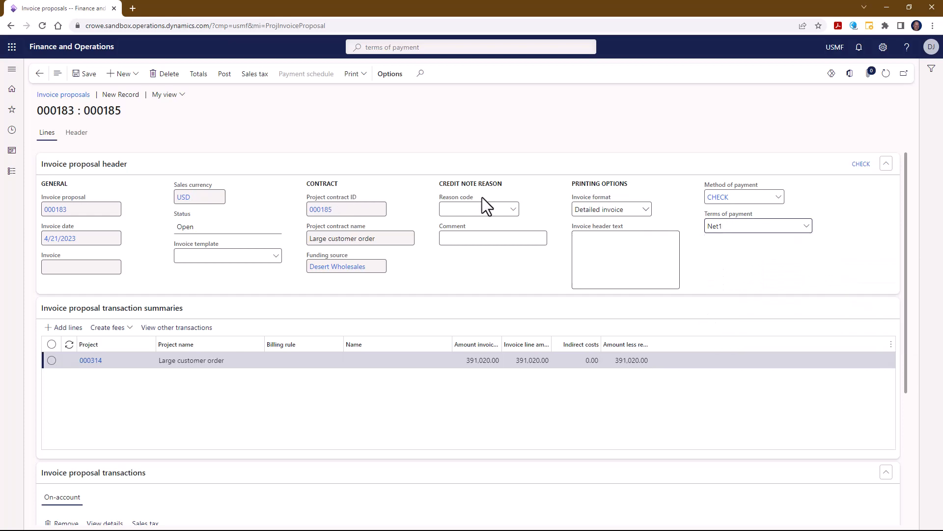
left_click(806, 227)
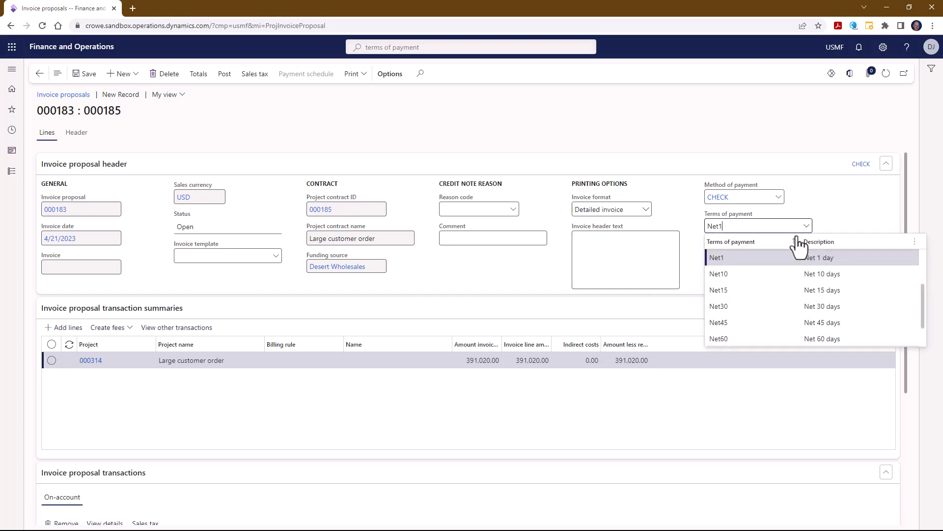
left_click(707, 274)
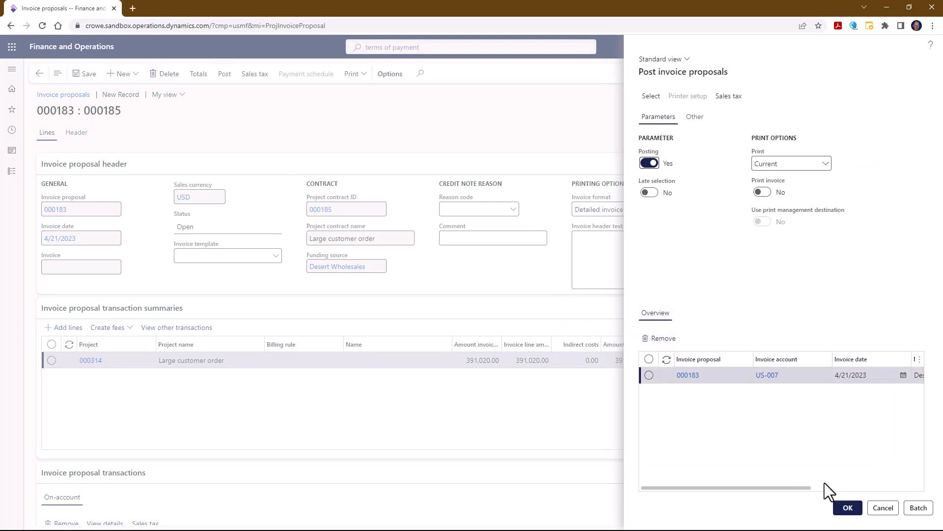
left_click(845, 507)
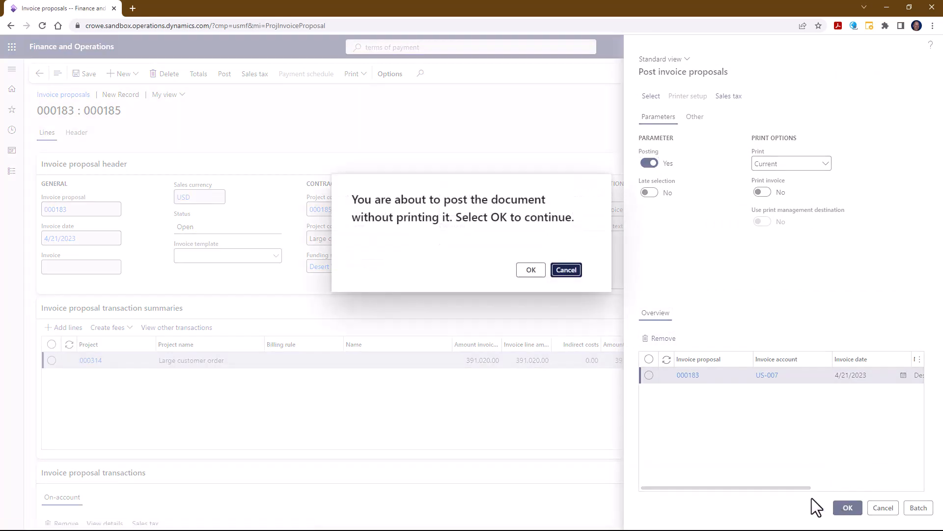
left_click(527, 271)
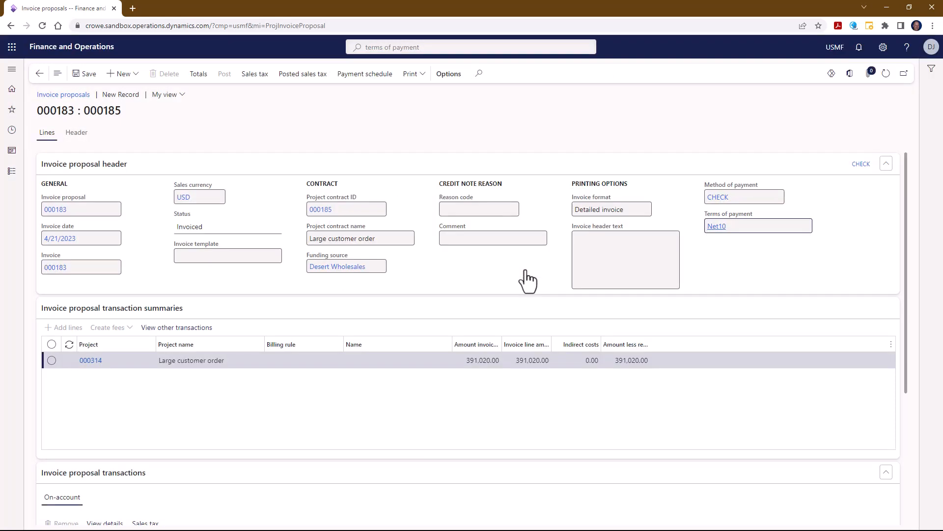
Step: Examine the voucher transactions behind the invoiced 2nd Payment on-account line, returning to the project page
scroll(442, 290, "down", 2)
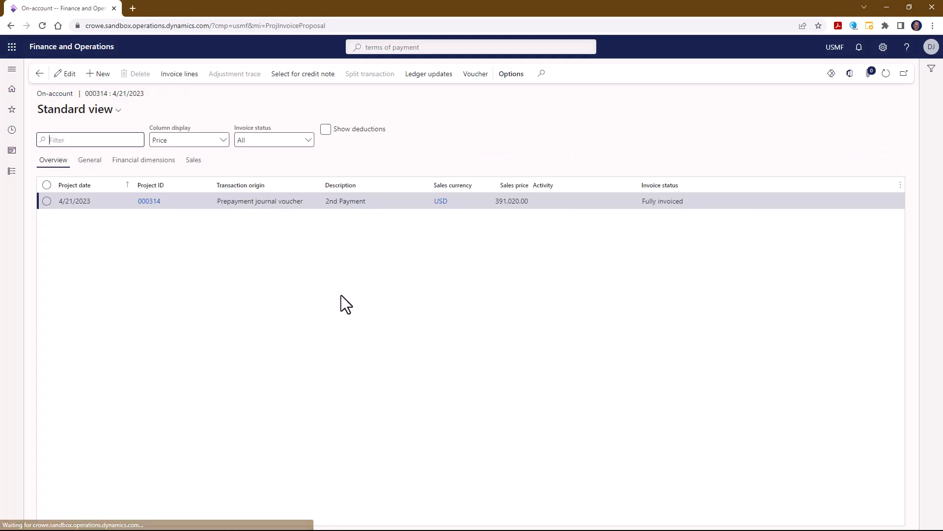
left_click(476, 75)
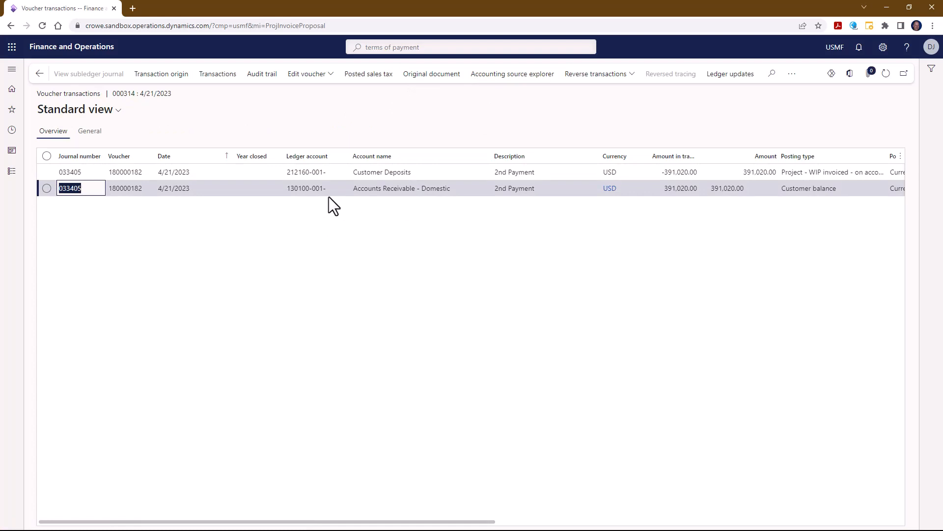
left_click(40, 74)
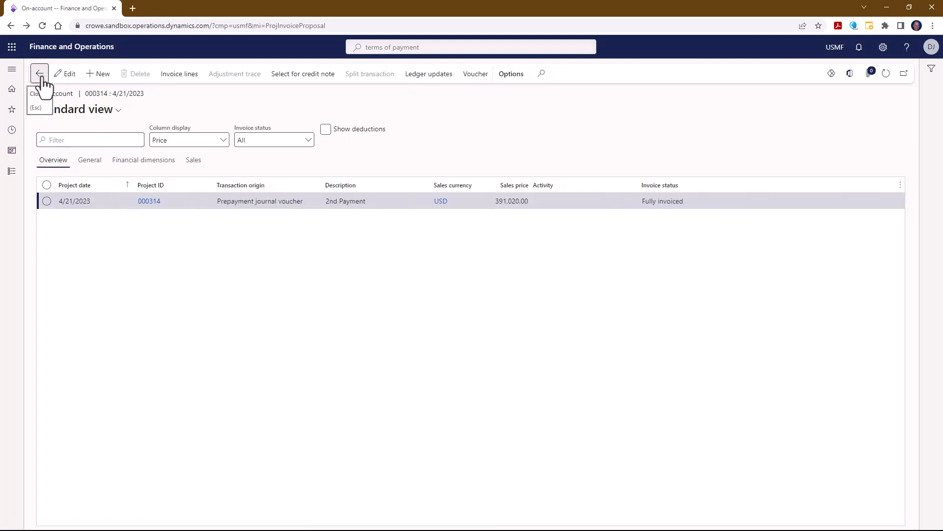
left_click(40, 74)
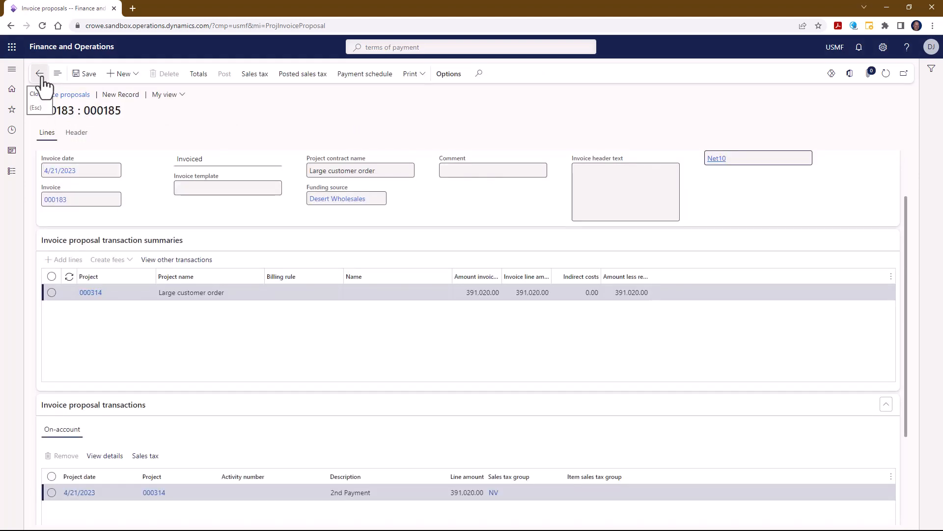
left_click(40, 74)
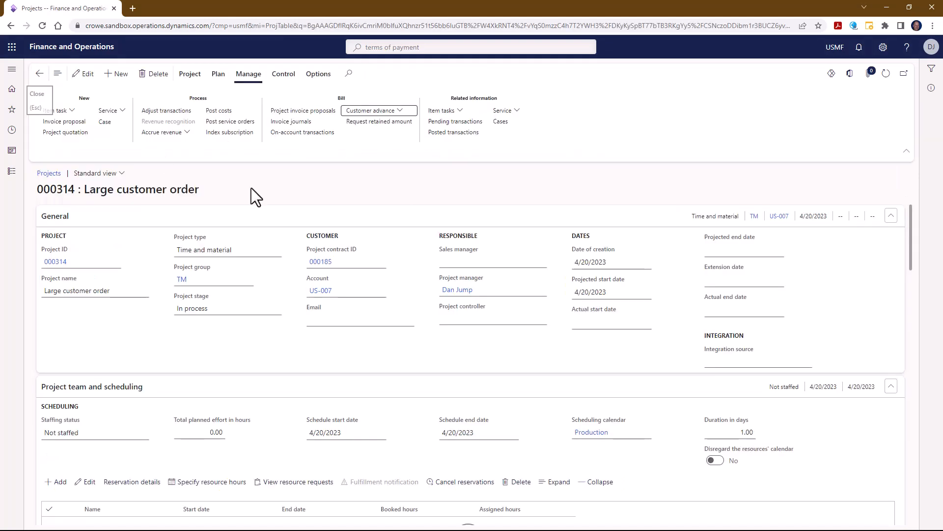
Step: Review the project's posted transactions and the cost and sales amounts of its pending transactions, returning to the project
left_click(460, 136)
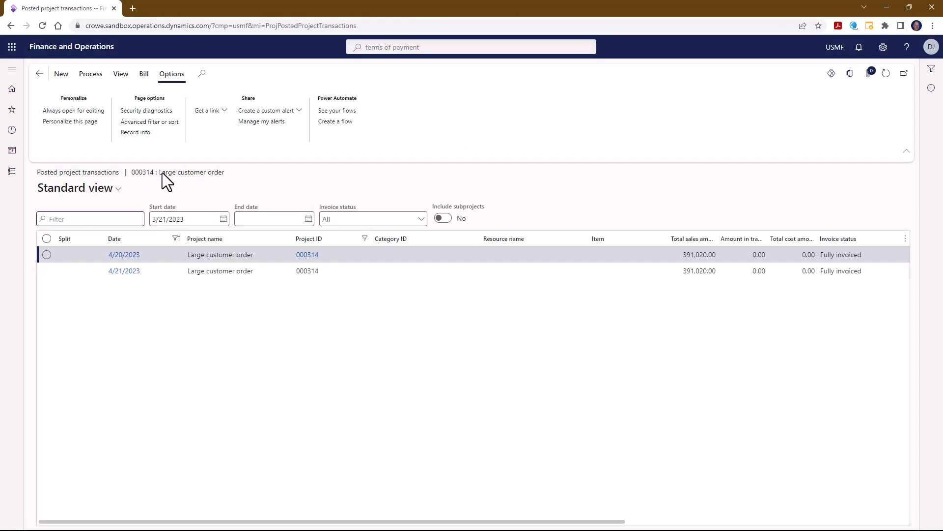
left_click(42, 75)
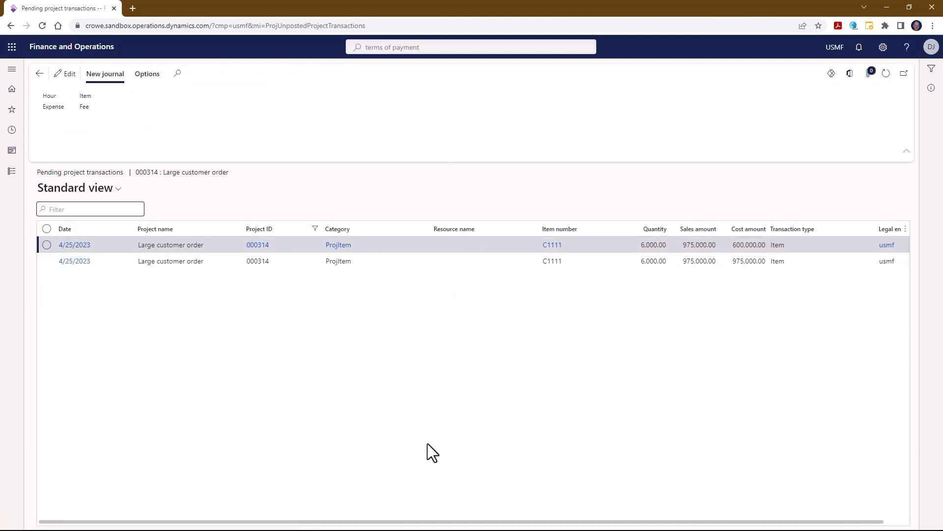
left_click_drag(488, 522, 514, 521)
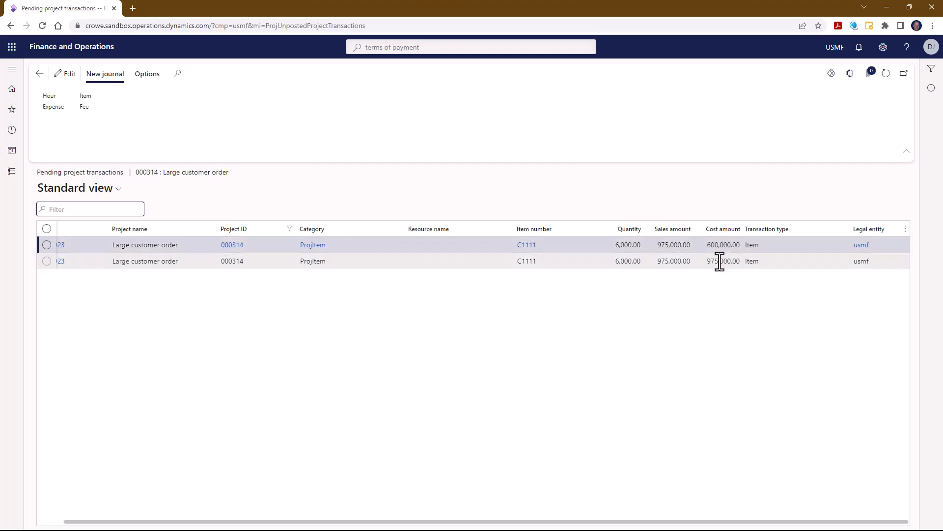
left_click_drag(531, 522, 506, 524)
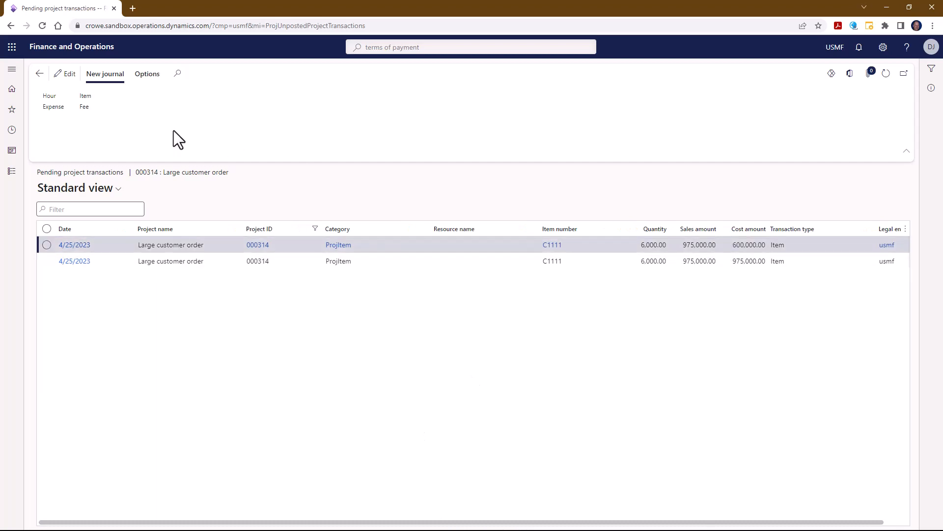
left_click(39, 74)
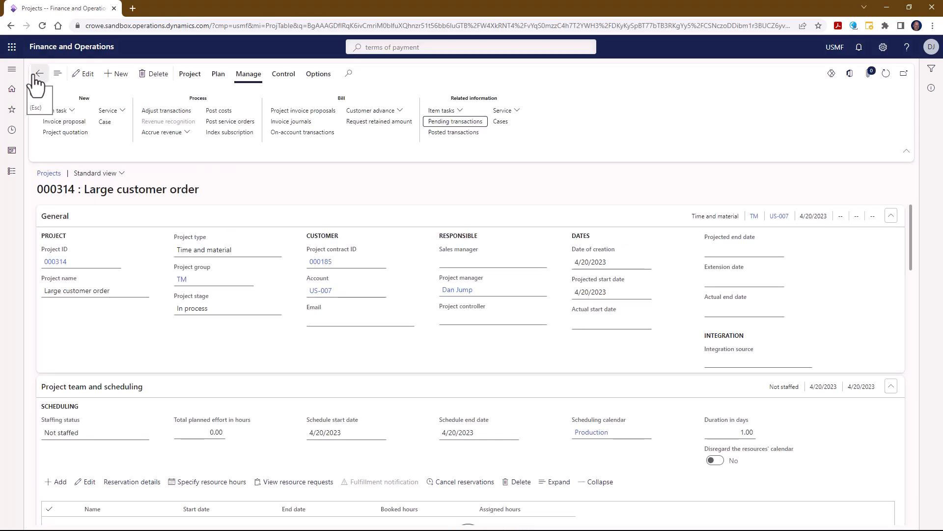
Step: Open the project's sales order and post its picking list for quantity All without printing
left_click(459, 111)
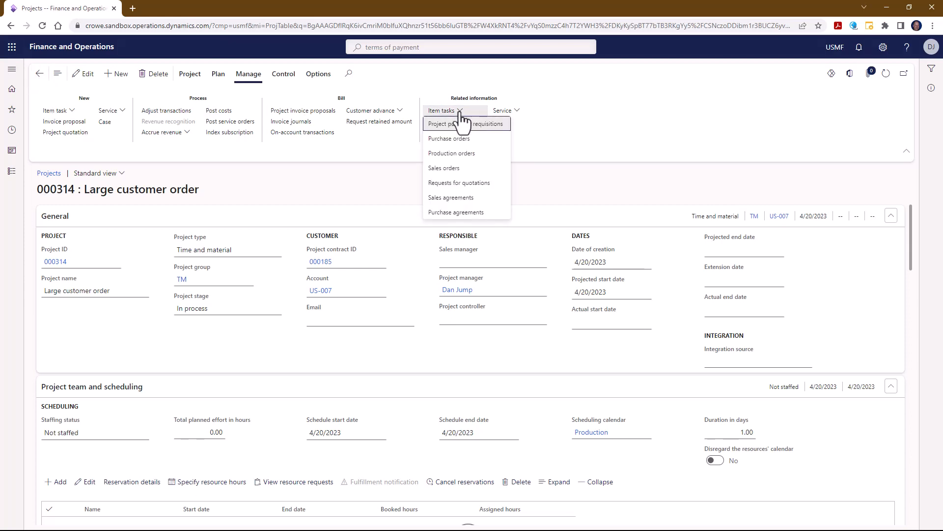
left_click(453, 168)
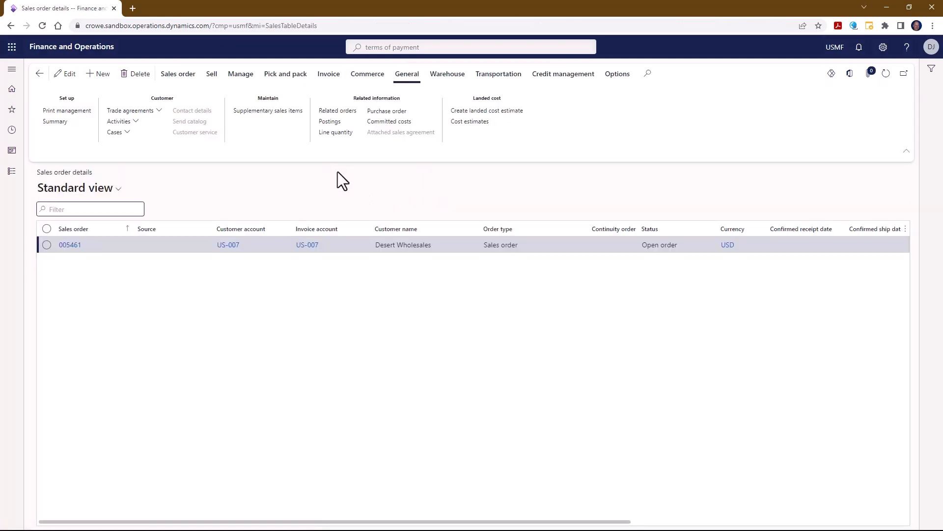
left_click(288, 79)
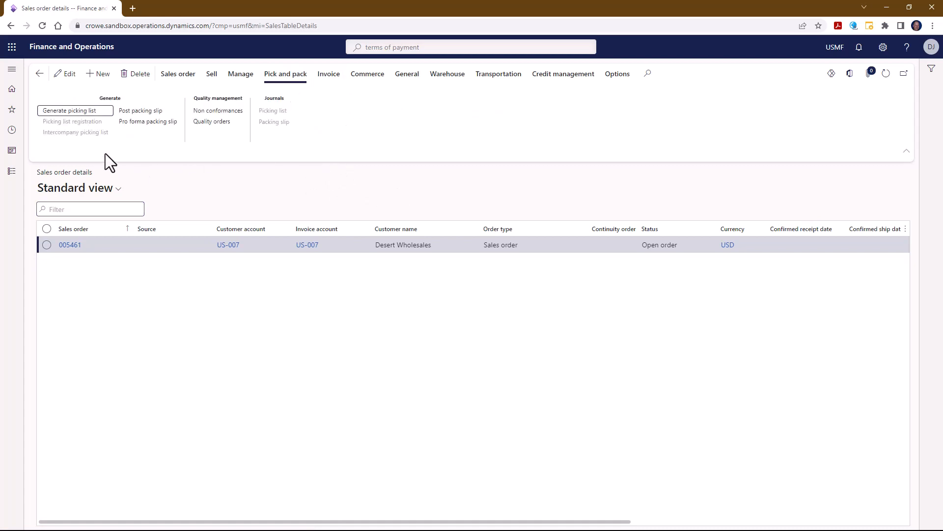
left_click(89, 116)
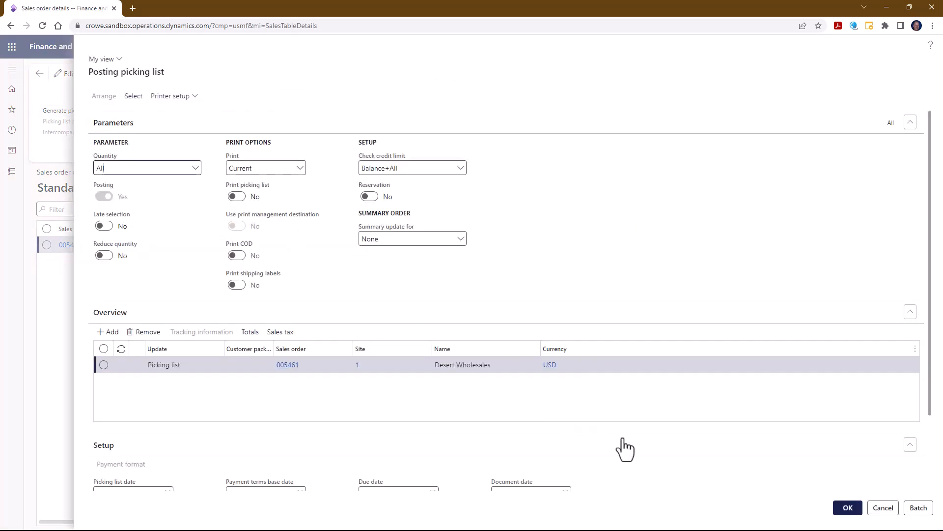
left_click(847, 511)
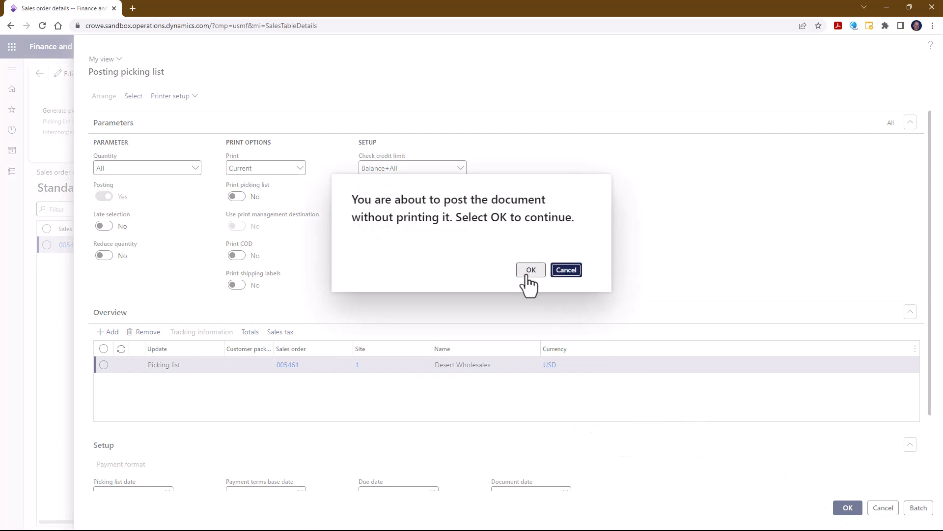
left_click(528, 276)
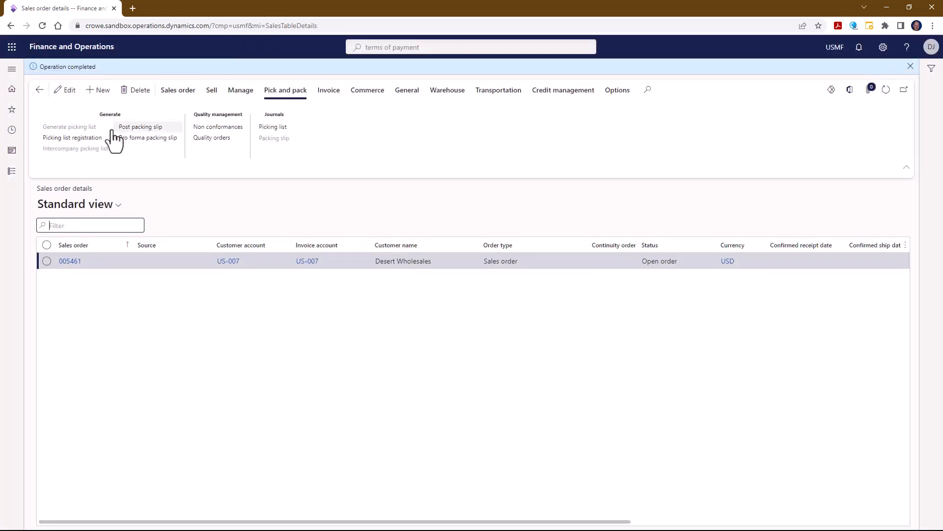
Step: Open the picking list registration for the sales order and update all of its lines
left_click(84, 140)
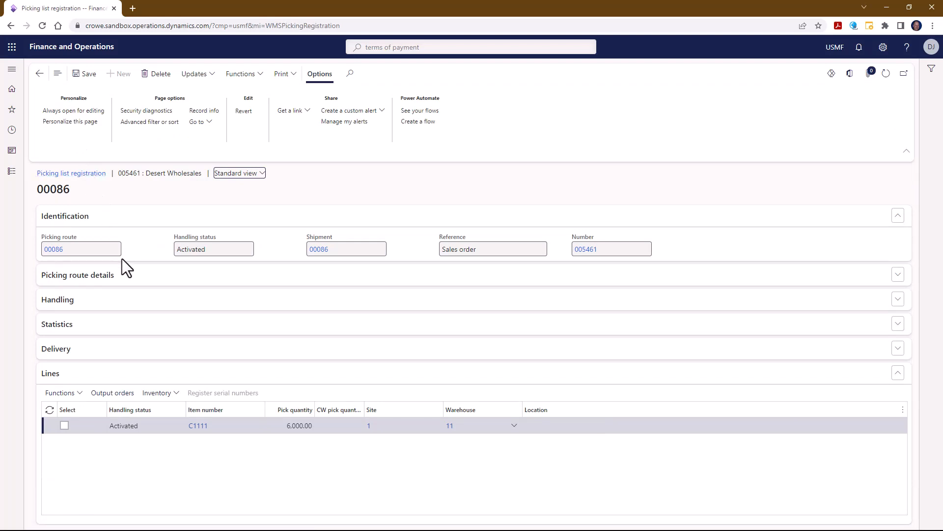
left_click(215, 77)
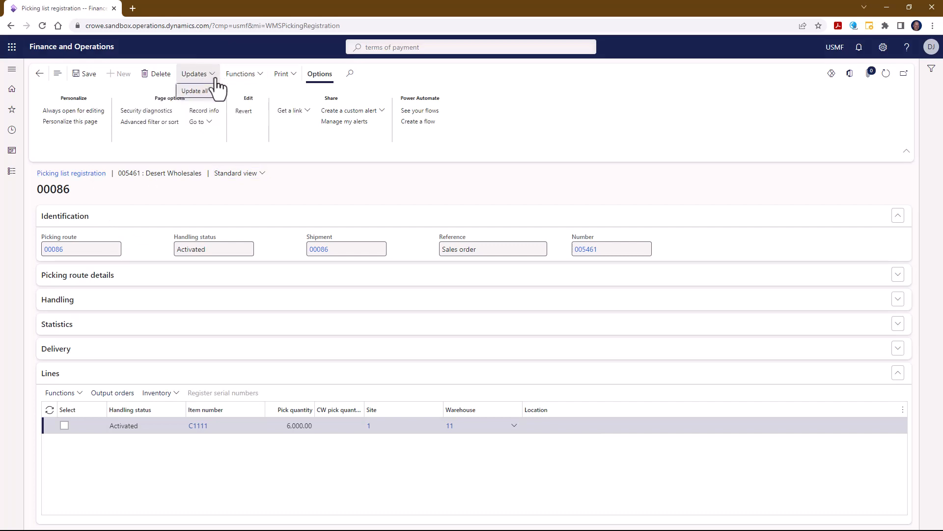
left_click(209, 97)
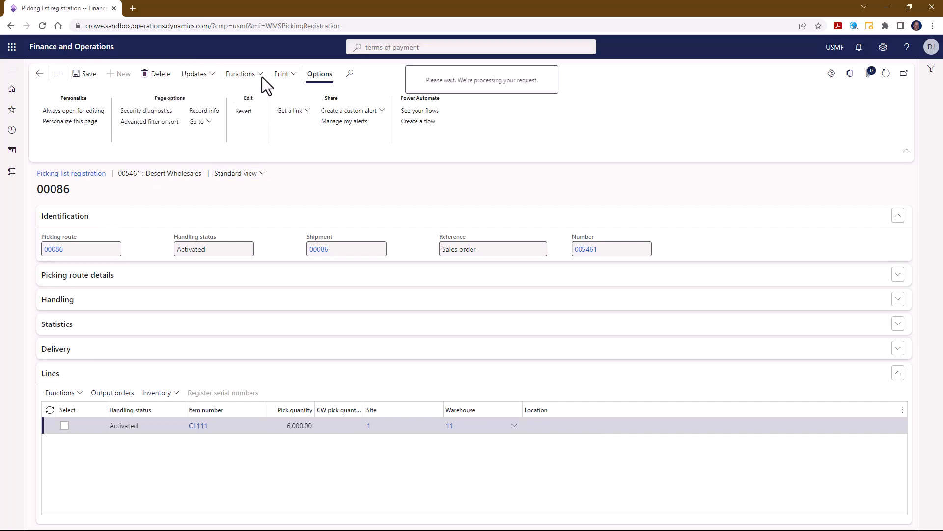
Step: Save the picking list registration and post the sales order's packing slip for quantity All without printing
left_click(82, 76)
left_click(40, 73)
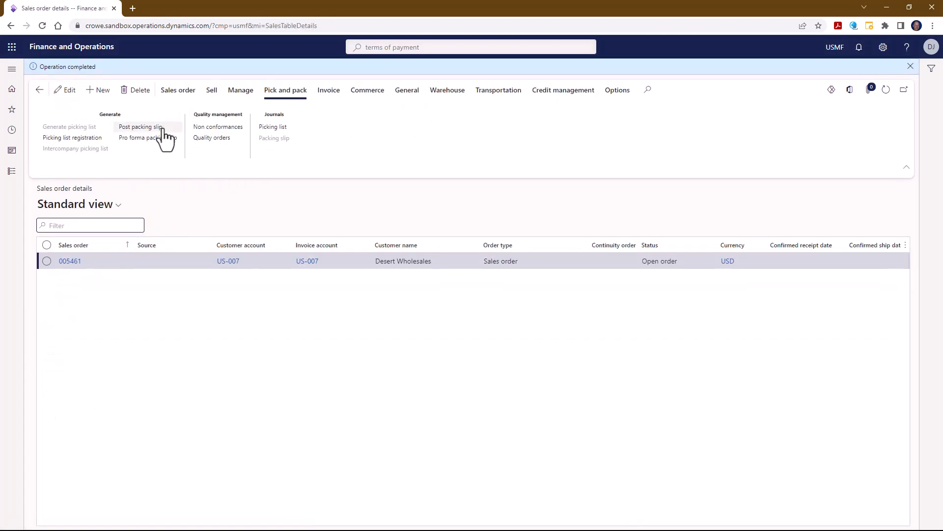
left_click(142, 127)
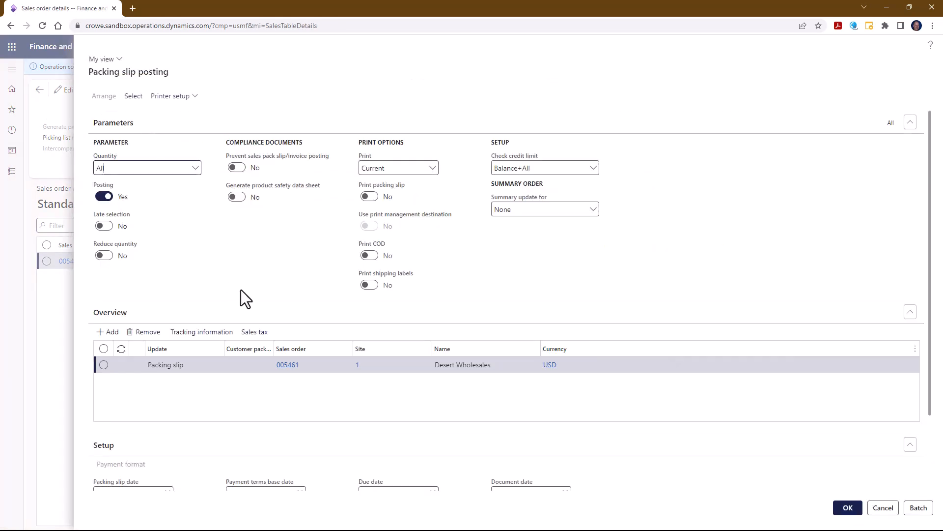
left_click(849, 508)
left_click(539, 274)
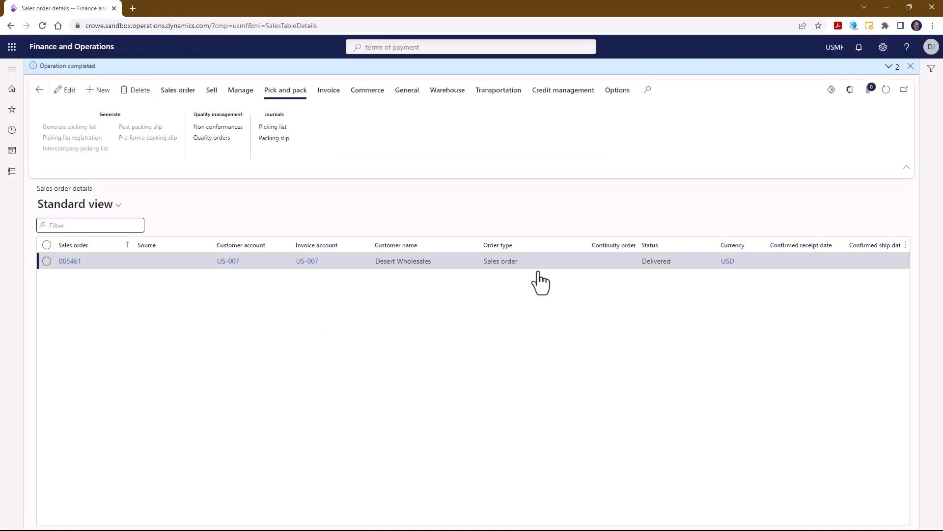
Step: Check the sales order's invoicing options, and view the Large customer order project's existing invoice proposals
left_click(328, 93)
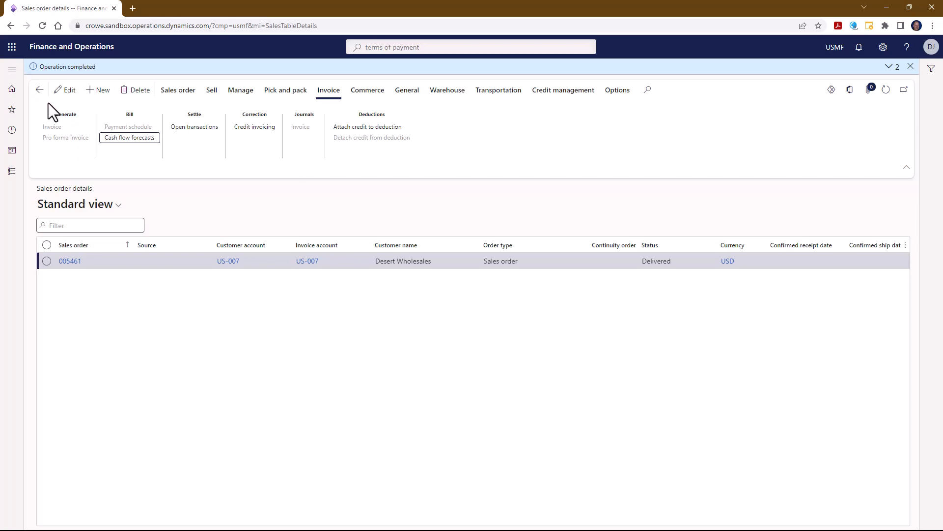
left_click(40, 91)
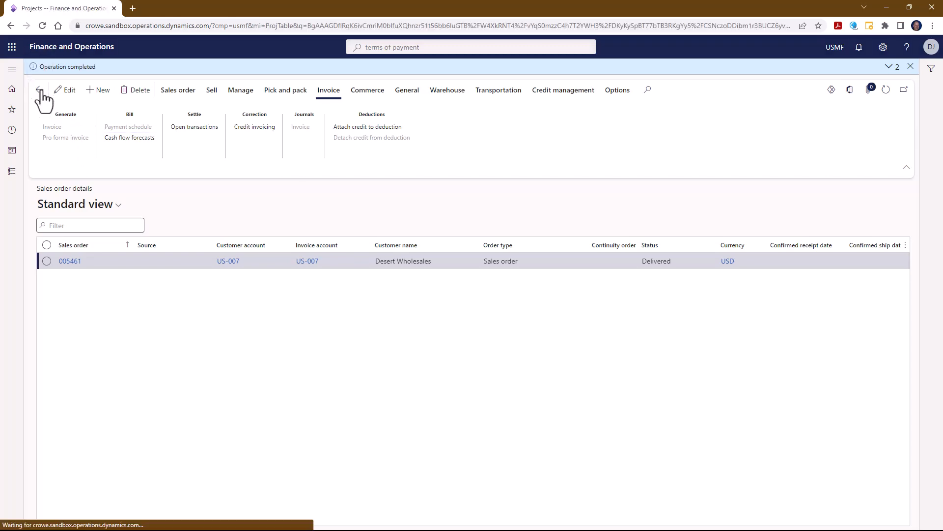
left_click(40, 74)
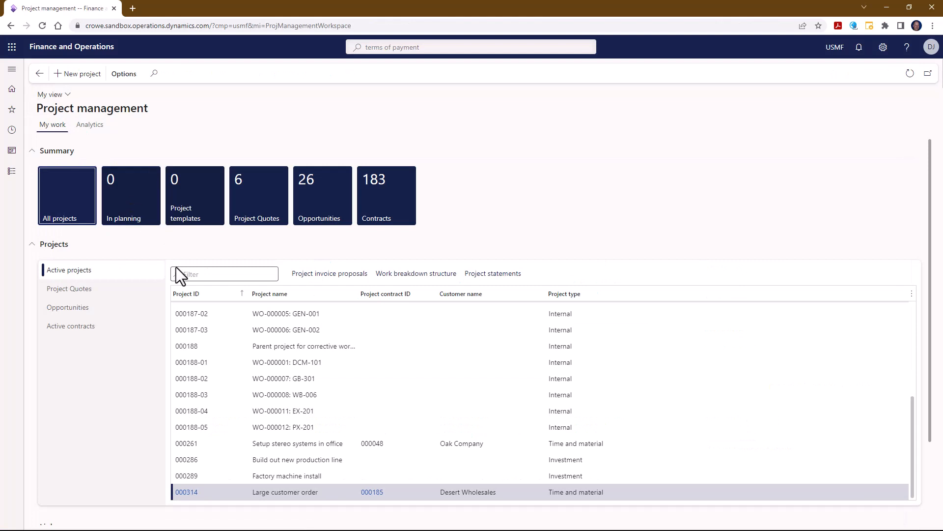
left_click(197, 492)
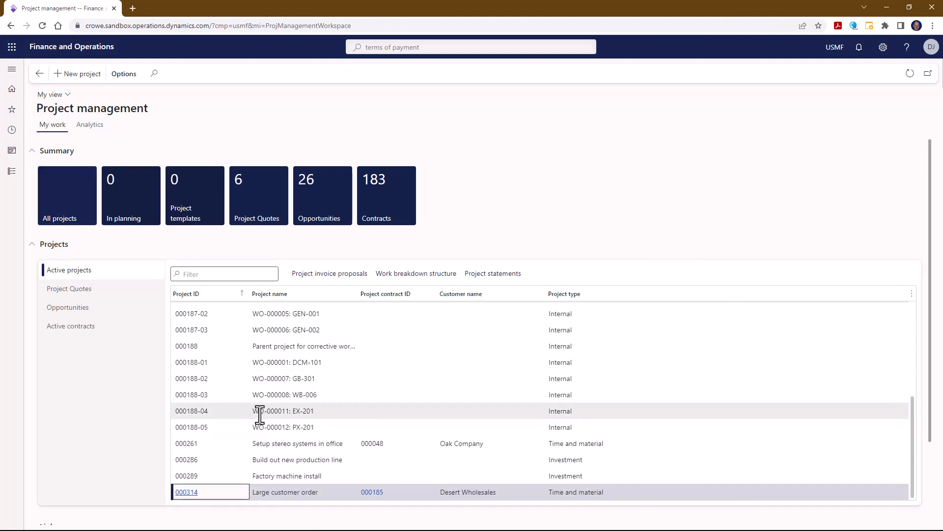
left_click(181, 499)
left_click(180, 493)
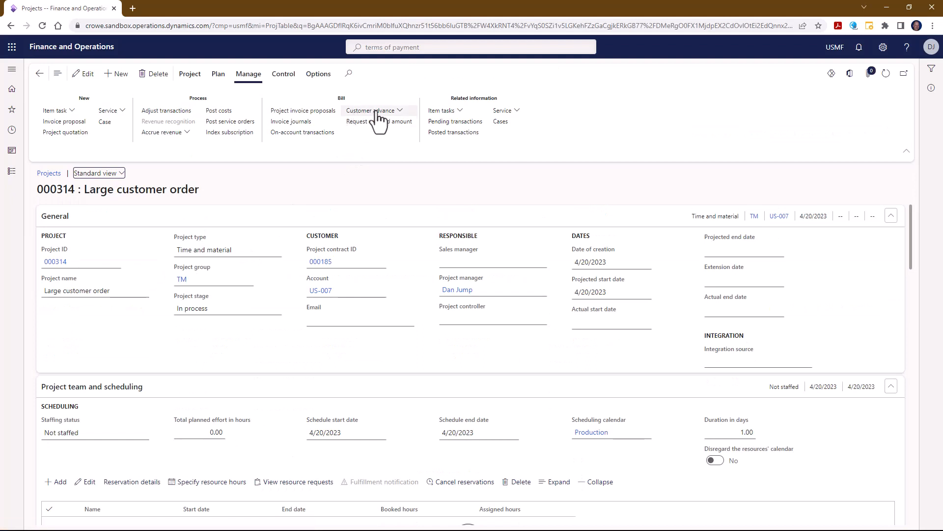
left_click(319, 112)
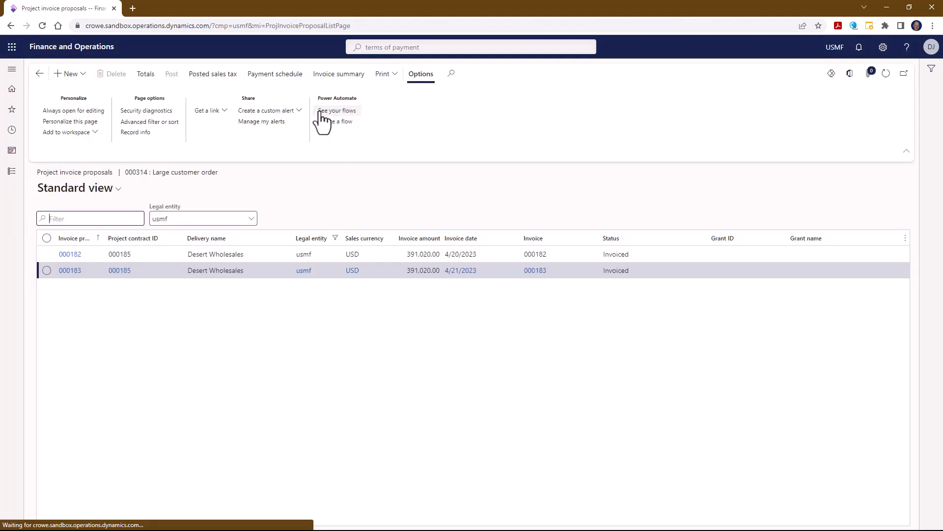
Step: Return to the dashboard and change the session date to 4/28/2023
left_click(48, 54)
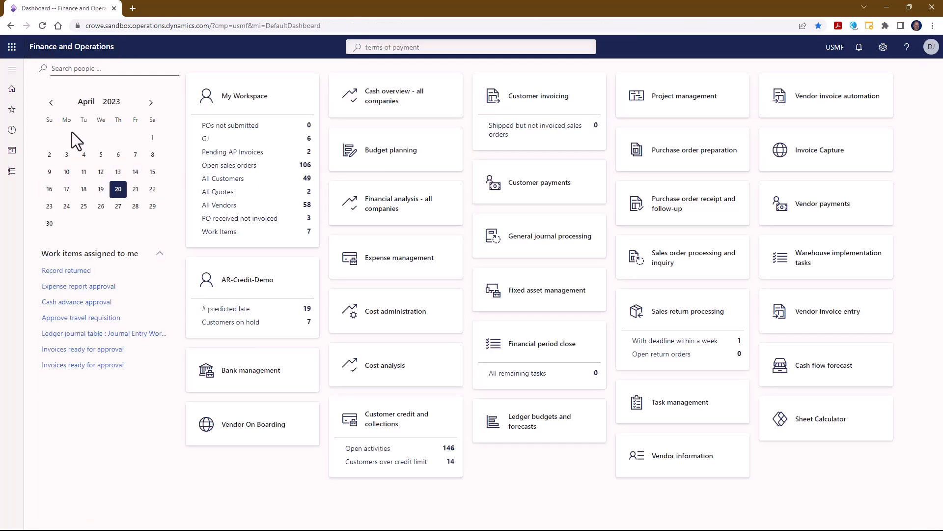
left_click(136, 207)
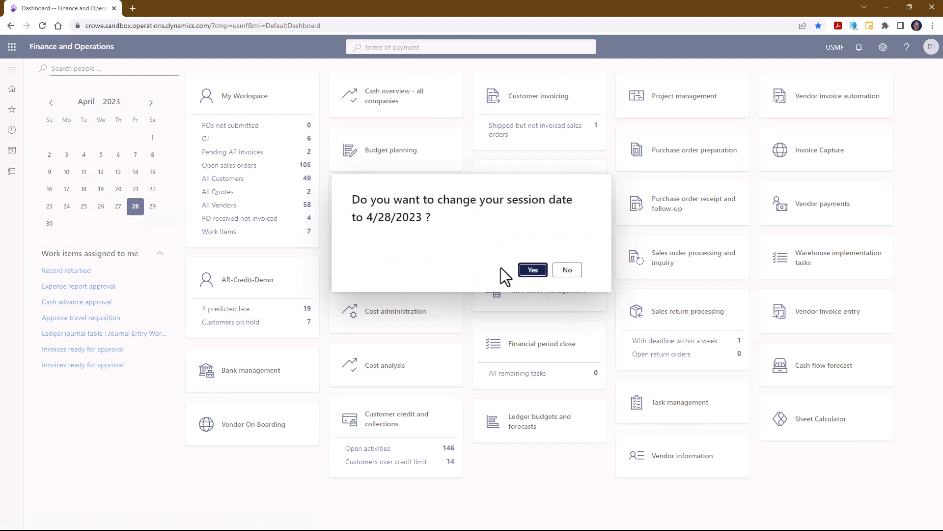
left_click(532, 271)
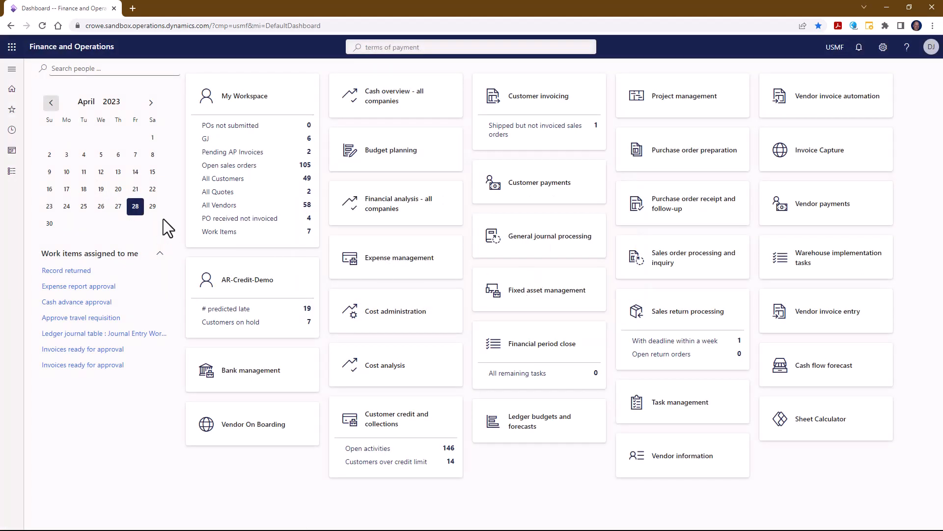
Step: Open the Large customer order project from the Project management workspace and start a new invoice proposal
left_click(663, 105)
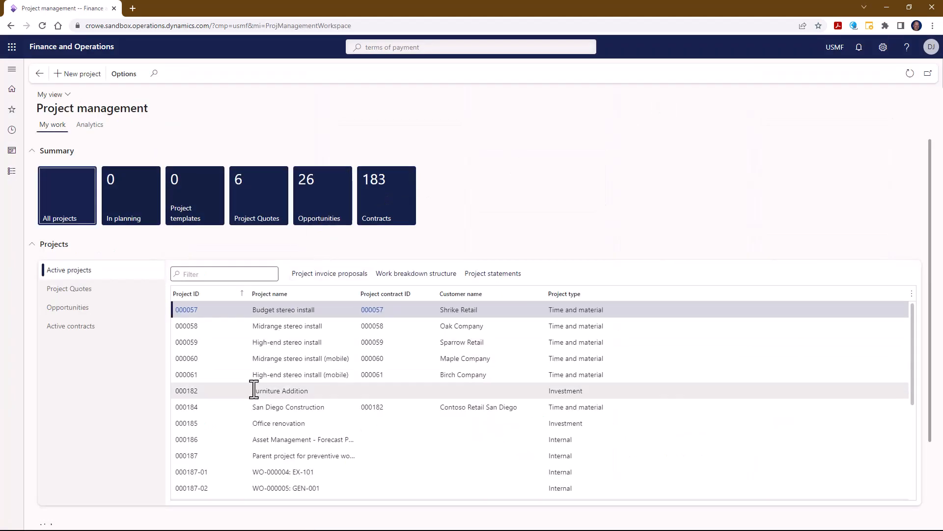
scroll(250, 389, "down", 5)
scroll(250, 389, "down", 2)
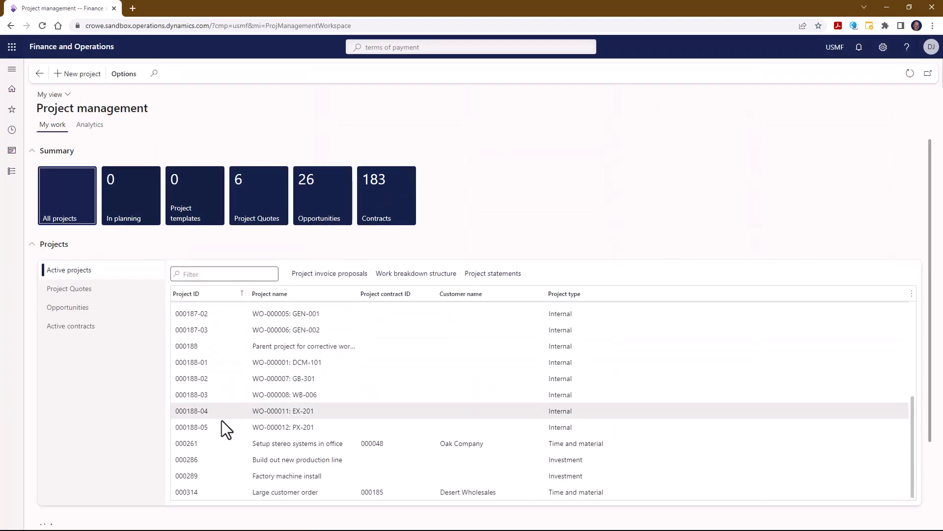
left_click(190, 493)
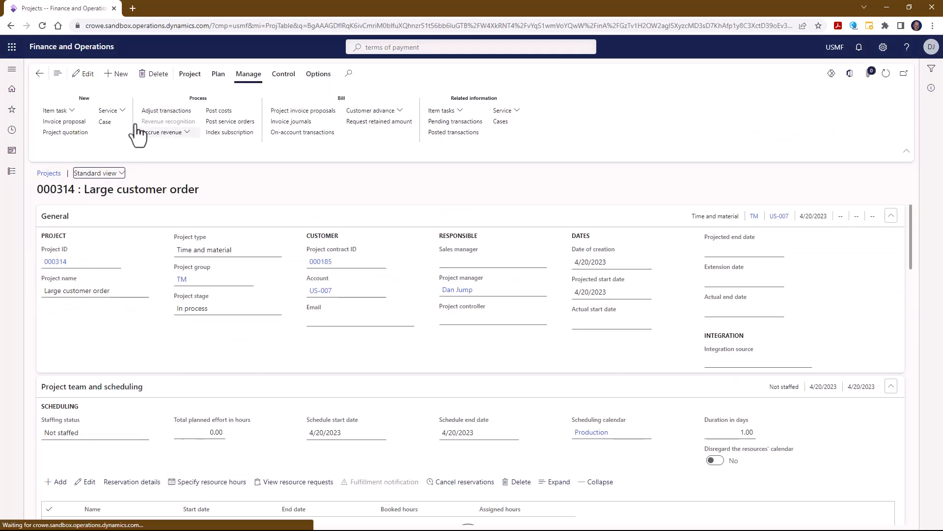
left_click(74, 123)
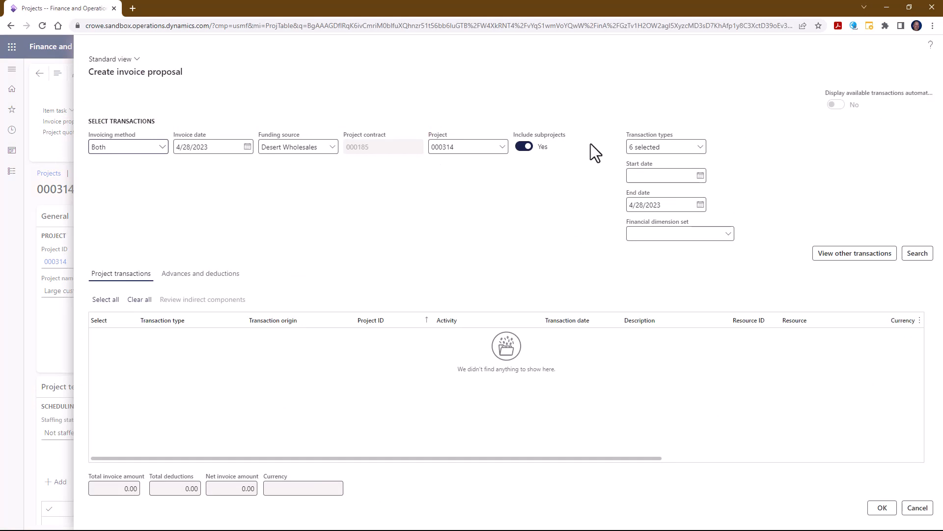
Step: Include sales order lines in the proposal's transaction types, with Update orders set to All
left_click(701, 148)
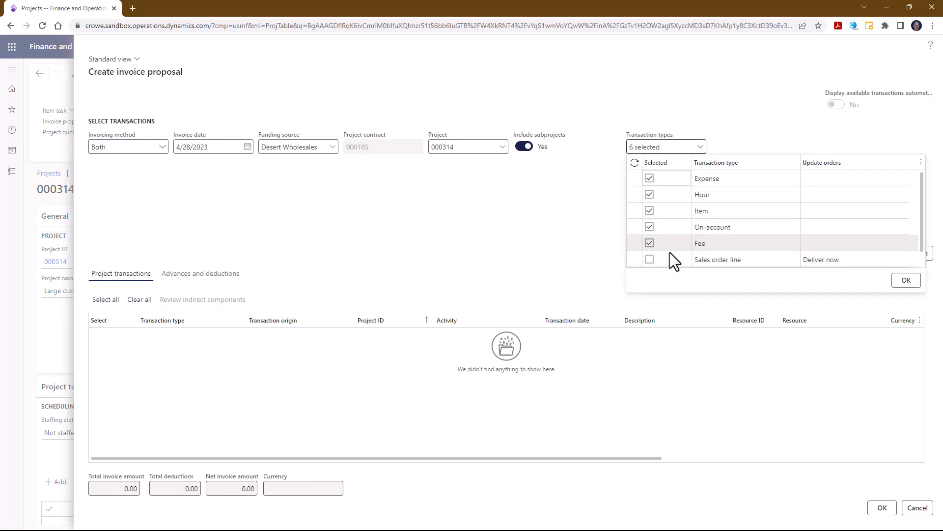
left_click(650, 260)
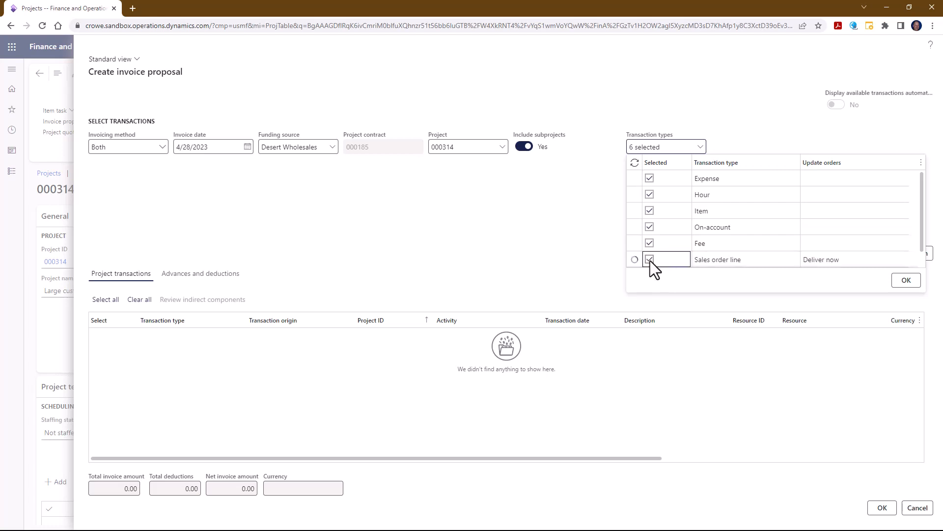
left_click(895, 261)
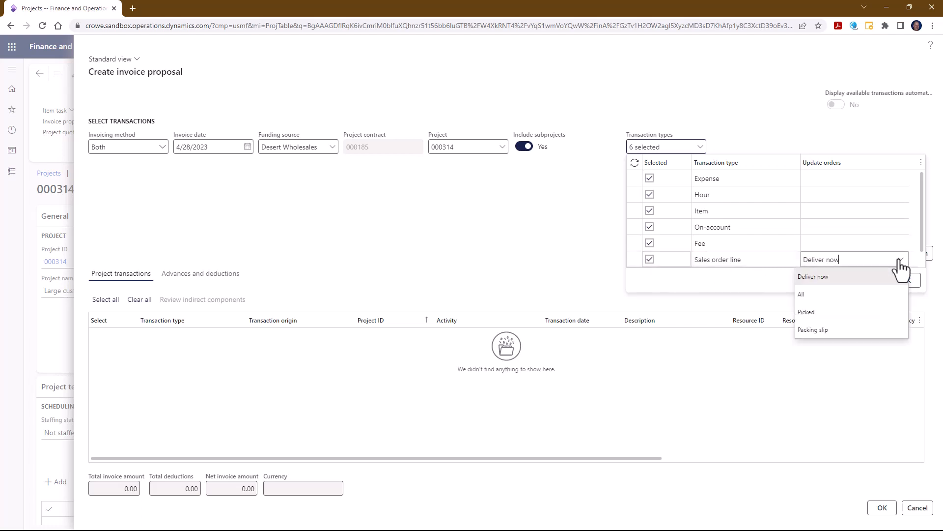
left_click(816, 295)
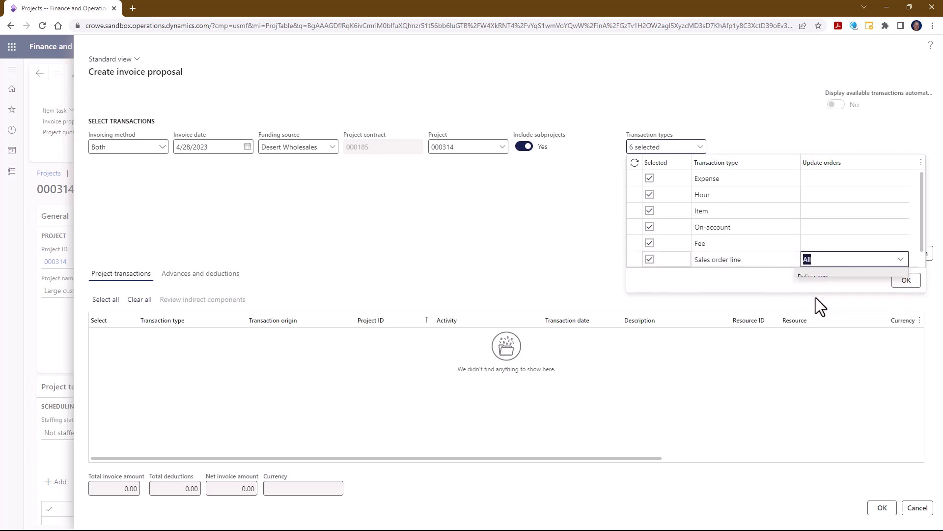
left_click(906, 282)
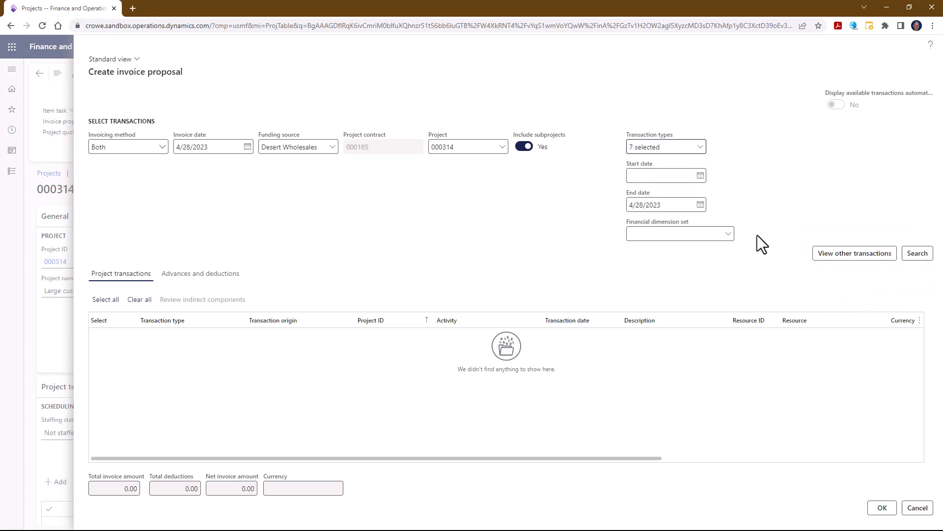
Step: Create the invoice proposal from the Coils sales order transaction after checking the customer prepayment and 2nd Payment deductions
left_click(915, 254)
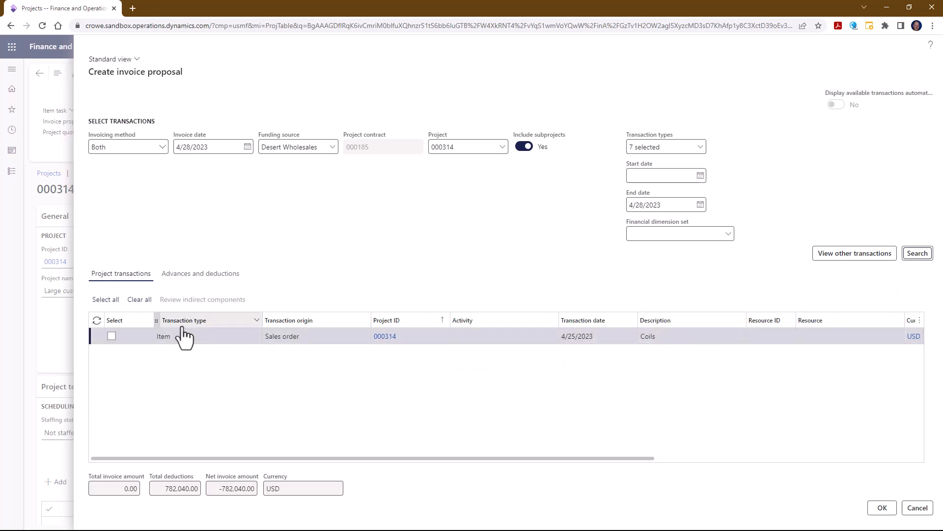
left_click(112, 336)
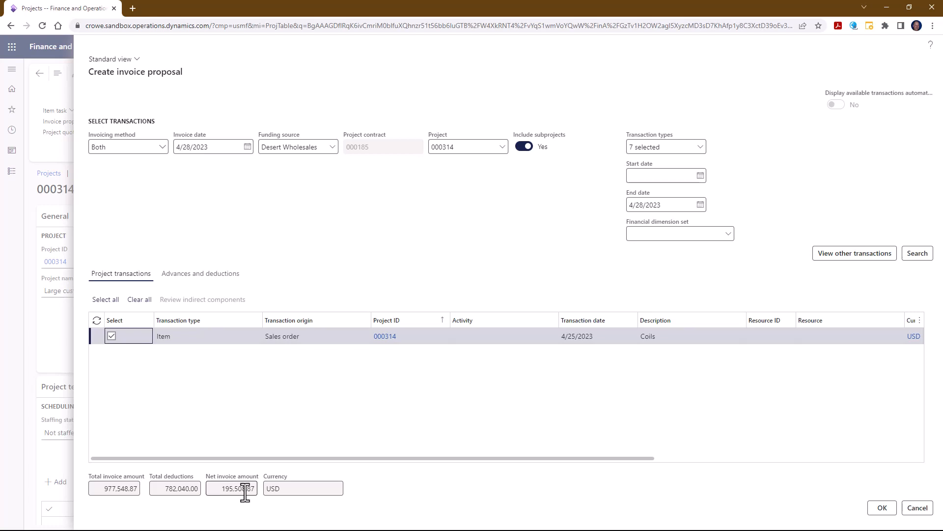
left_click(199, 284)
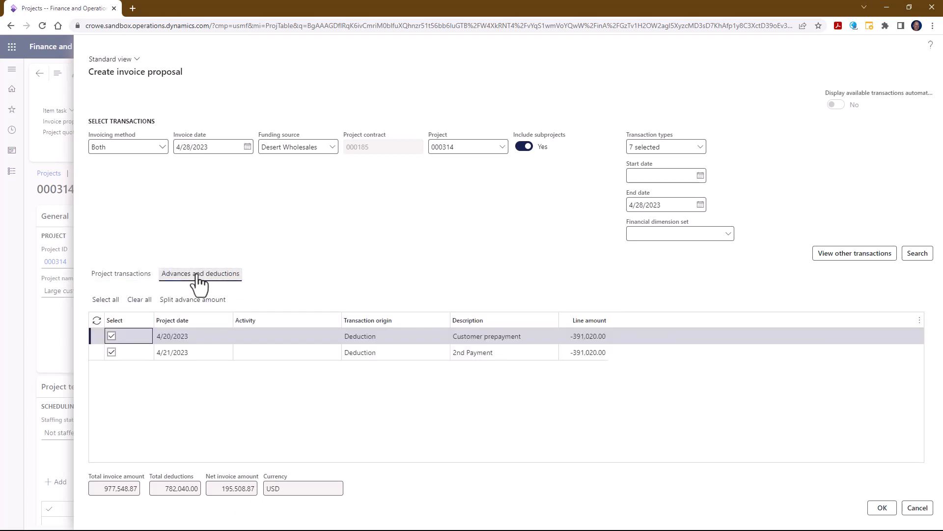
left_click(121, 278)
left_click(875, 507)
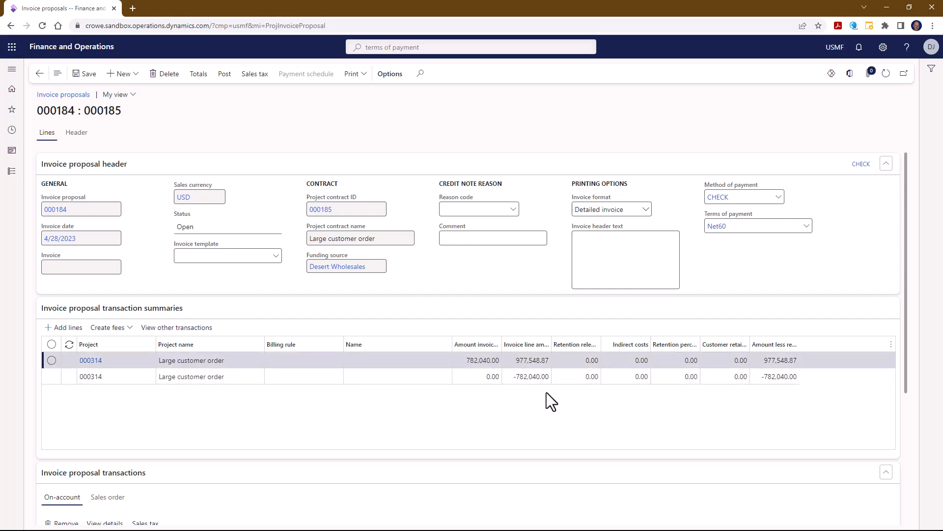
Step: Review the invoice proposal's on-account deductions and its sales order line for Coils
scroll(548, 393, "down", 3)
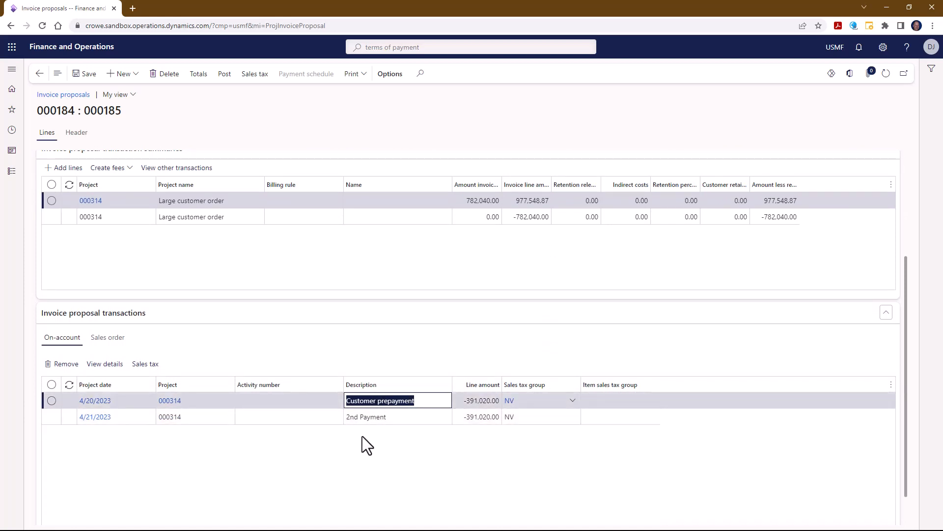
scroll(109, 347, "up", 1)
left_click(128, 398)
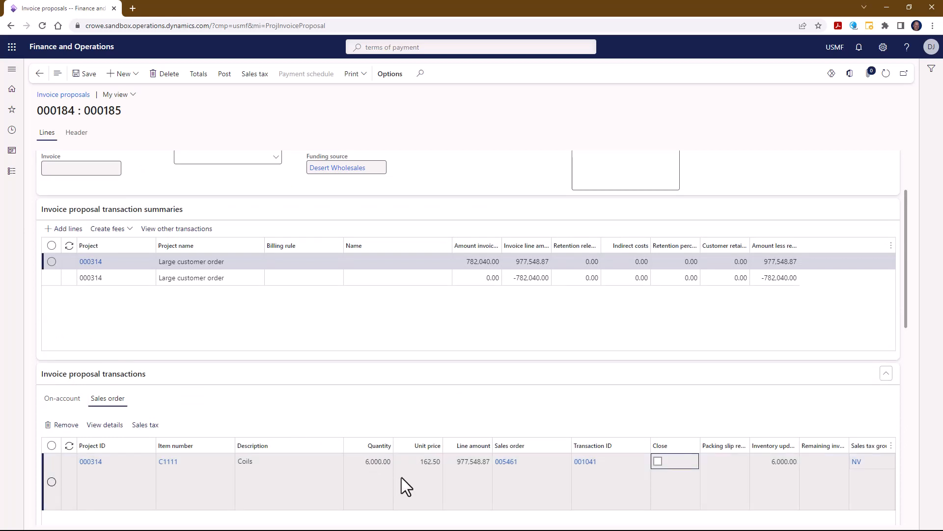
scroll(402, 477, "up", 1)
scroll(402, 477, "up", 1)
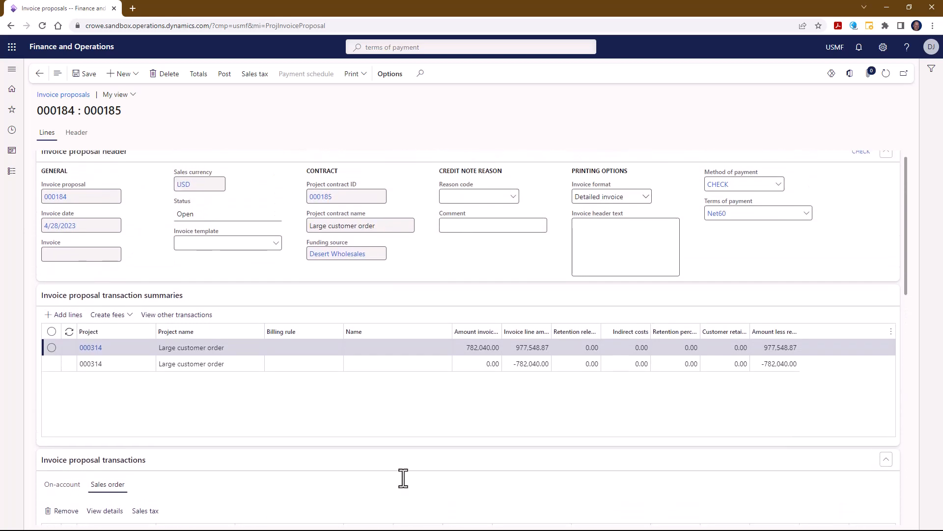
scroll(402, 476, "up", 1)
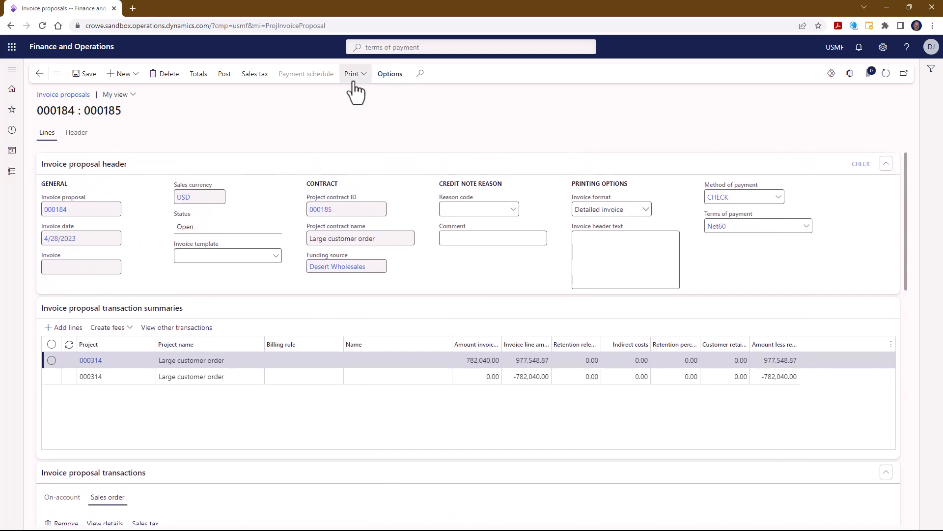
Step: Post the invoice proposal dated 4/28/2023 without printing the invoice
left_click(225, 76)
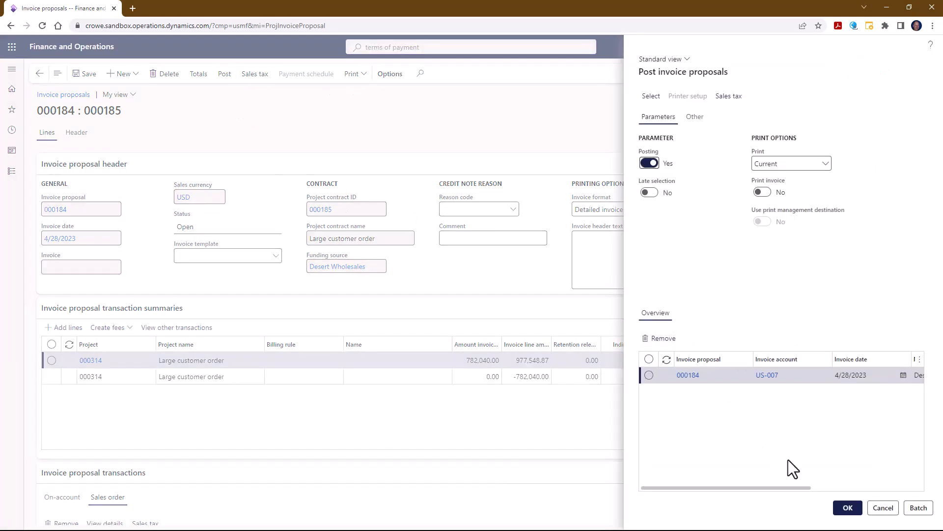
left_click(848, 508)
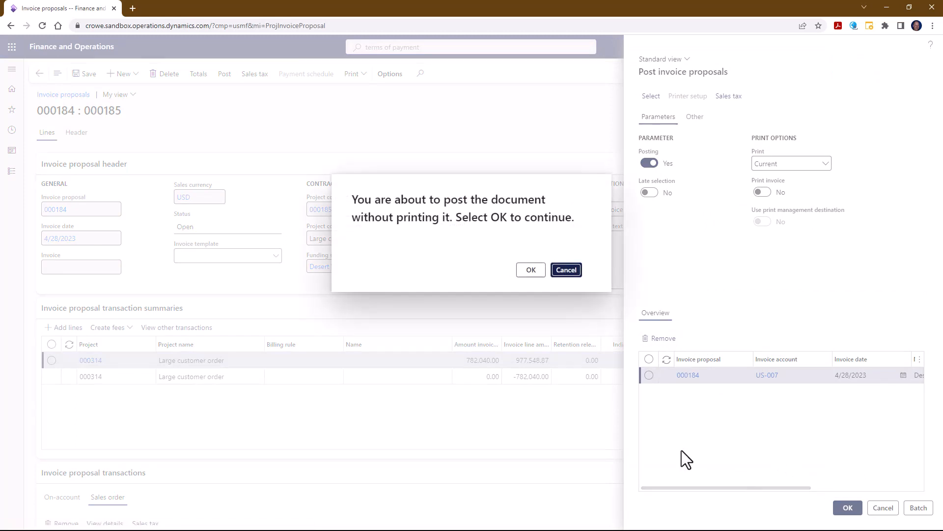
left_click(530, 271)
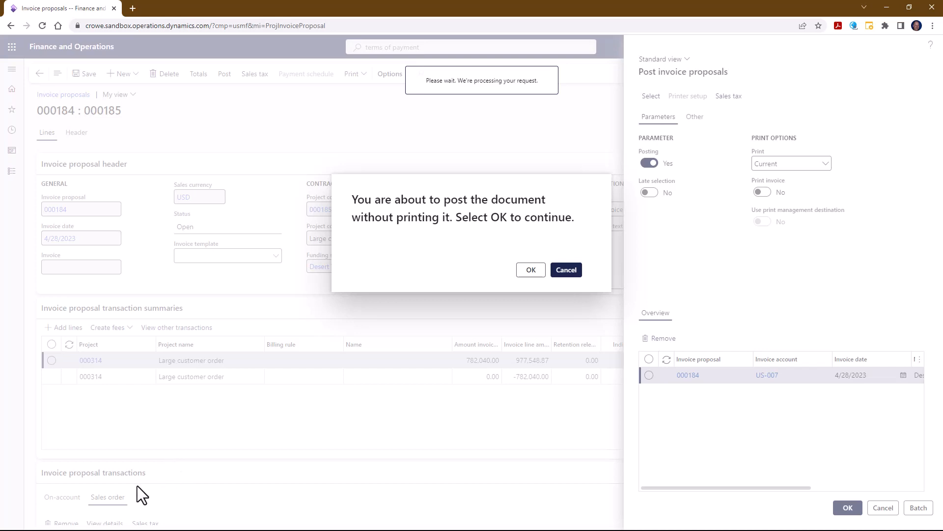
Step: Open the sales order behind the posted proposal's Coils line and check its invoicing options
scroll(118, 442, "down", 2)
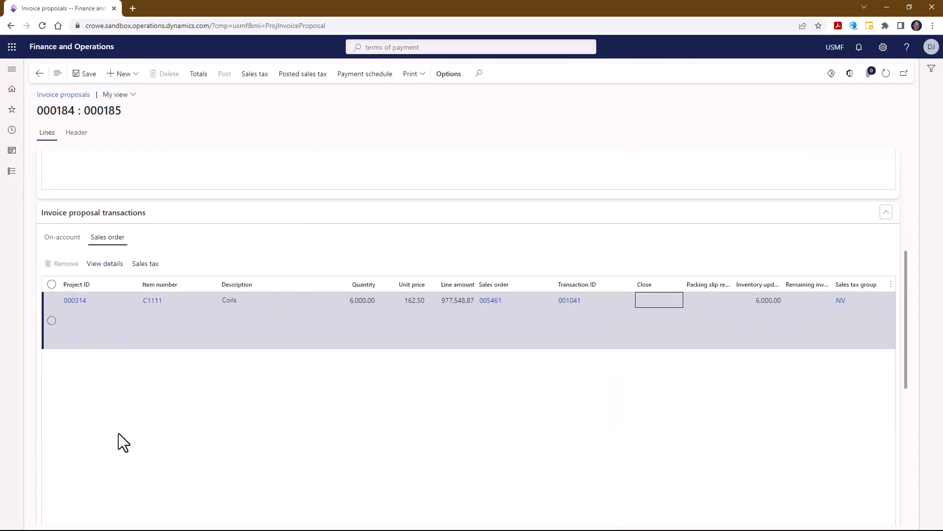
left_click(112, 218)
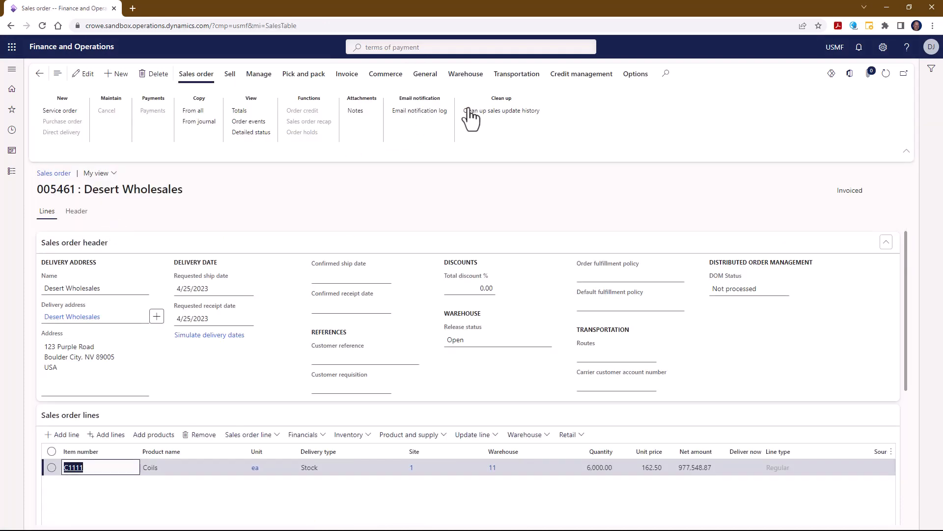
left_click(347, 75)
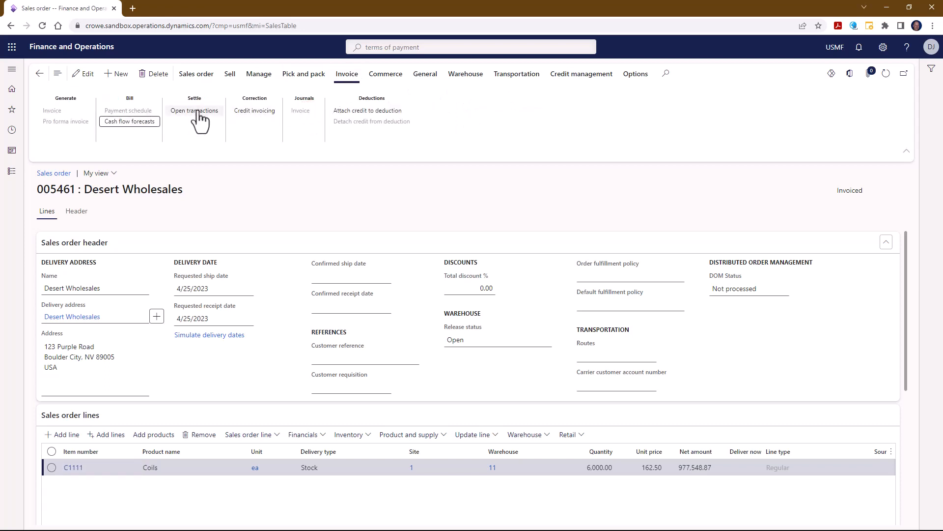
Step: Return to the posted invoice proposal and review the voucher transactions of its Customer prepayment on-account deduction
left_click(38, 78)
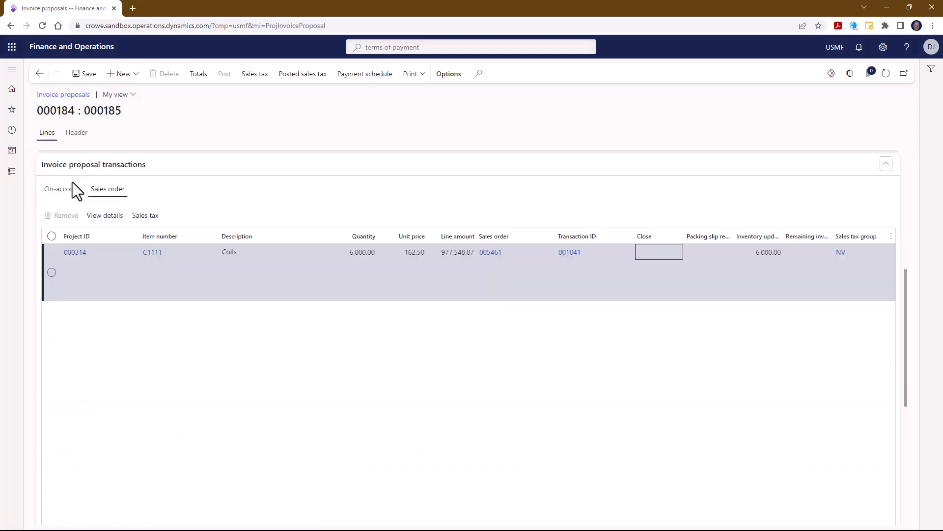
left_click(64, 192)
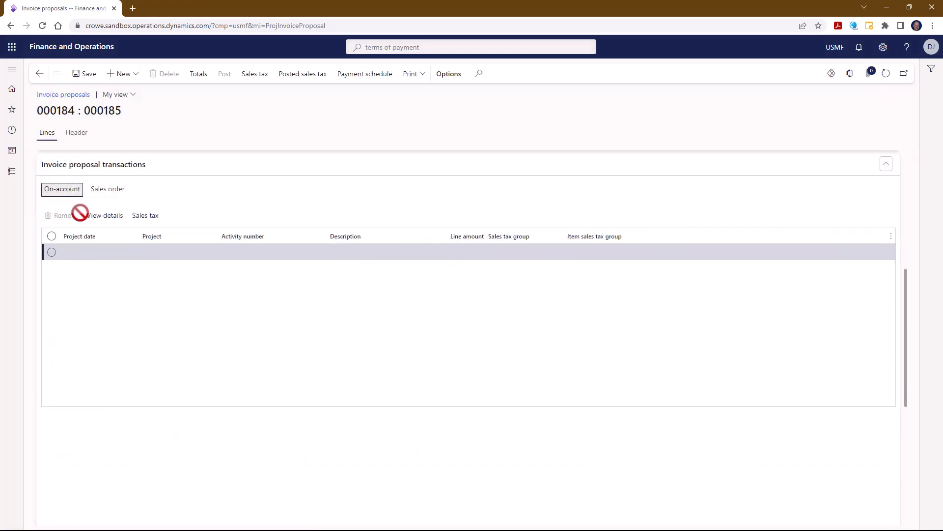
left_click(118, 218)
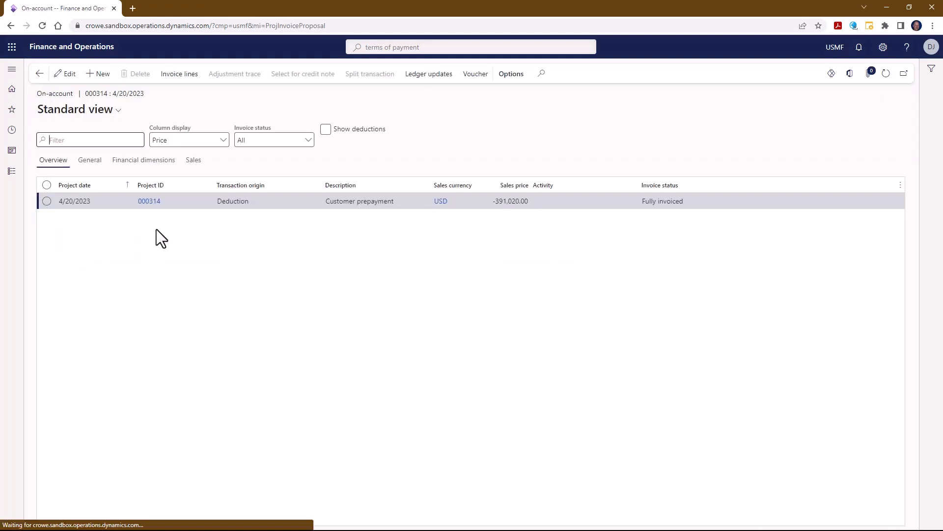
left_click(474, 81)
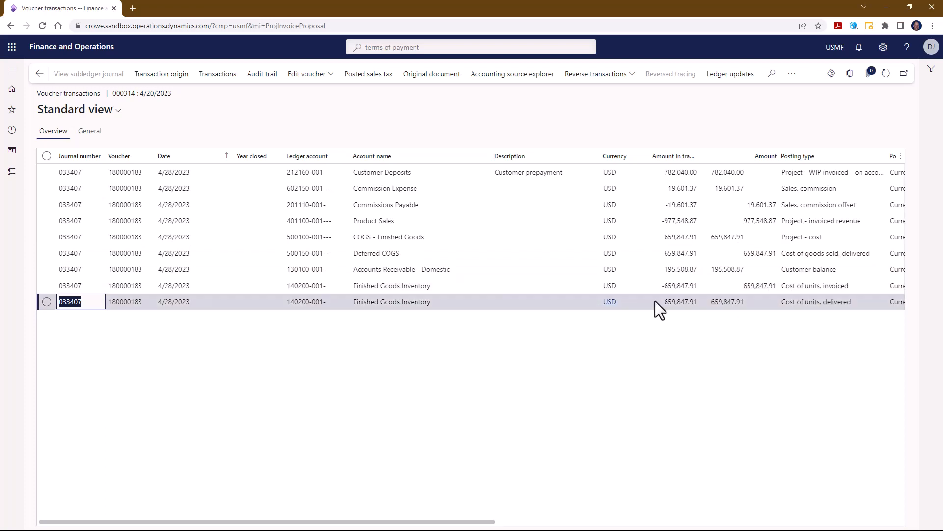
left_click(40, 74)
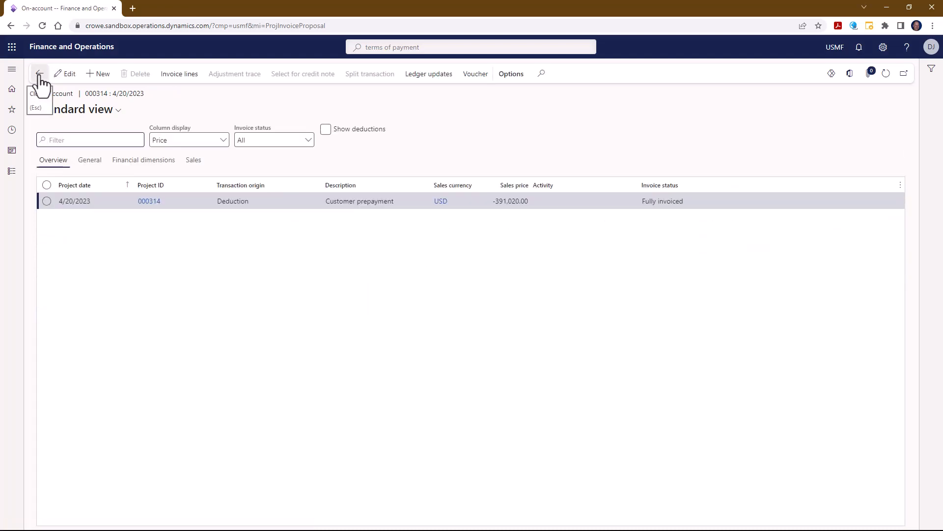
left_click(40, 74)
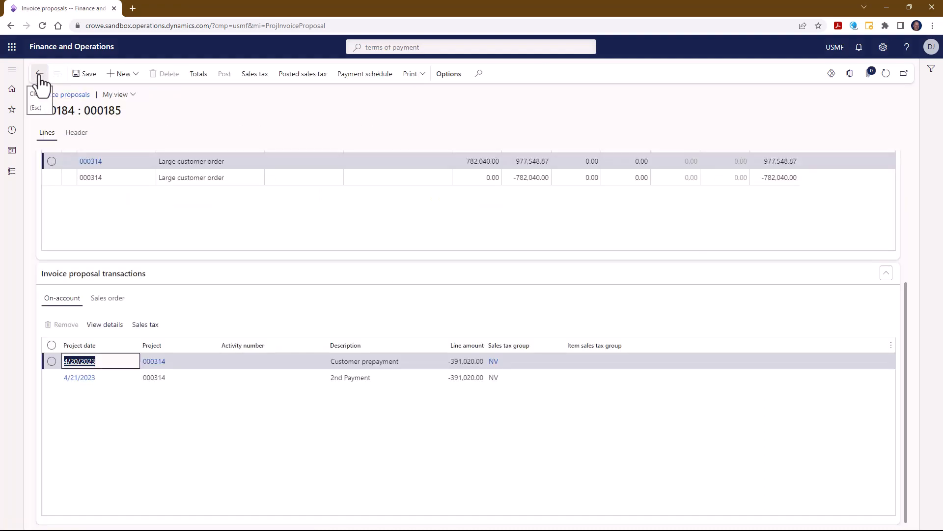
left_click(40, 74)
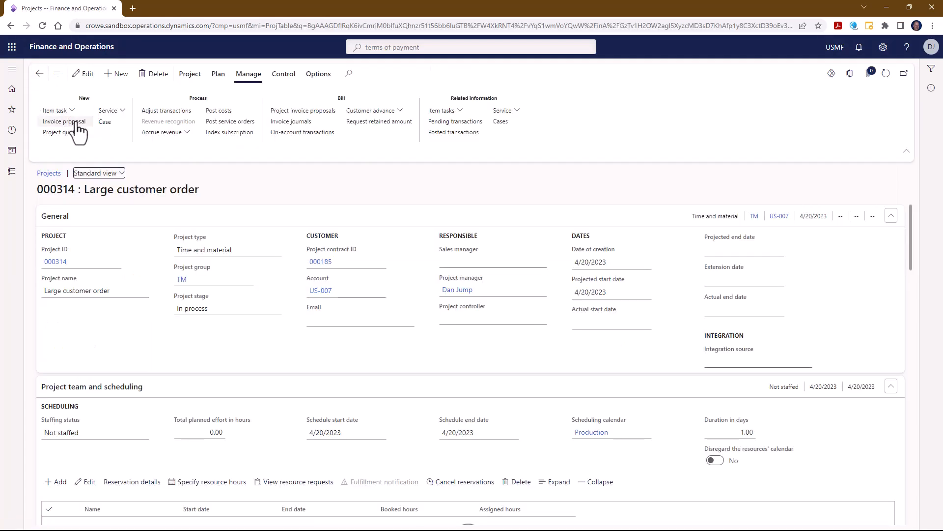
Step: Change the stage of the Large customer order project to Finished
left_click(190, 76)
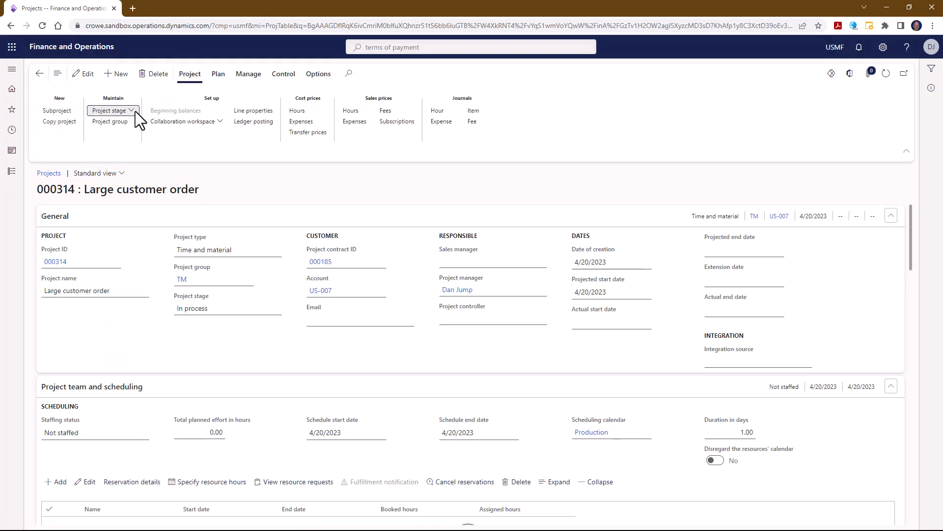
left_click(133, 111)
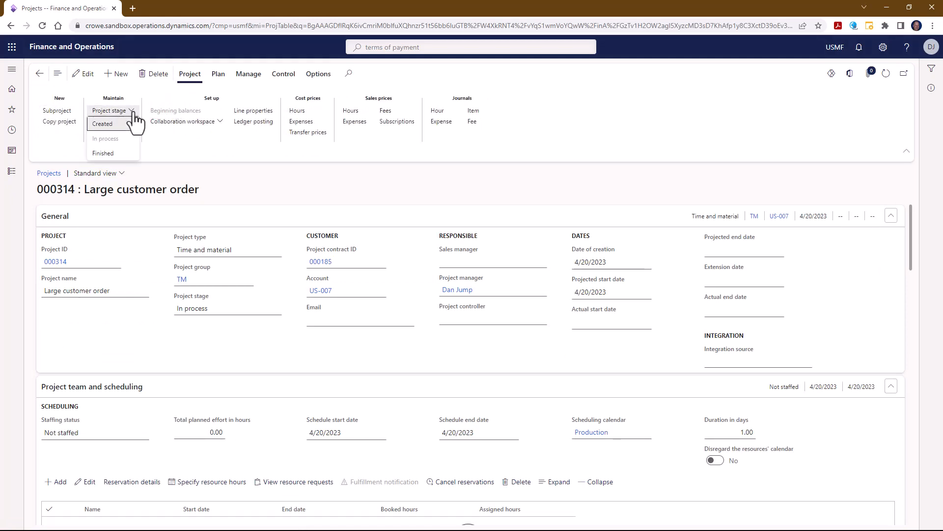
left_click(103, 154)
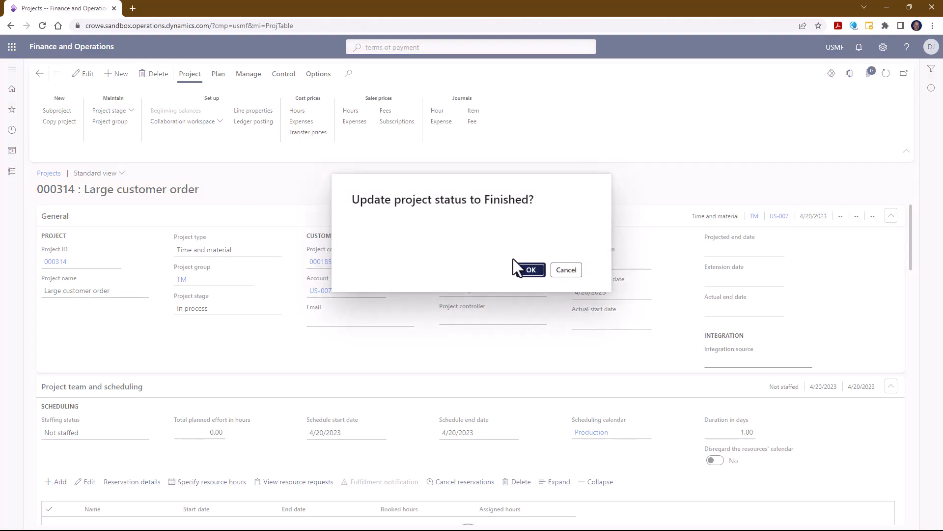